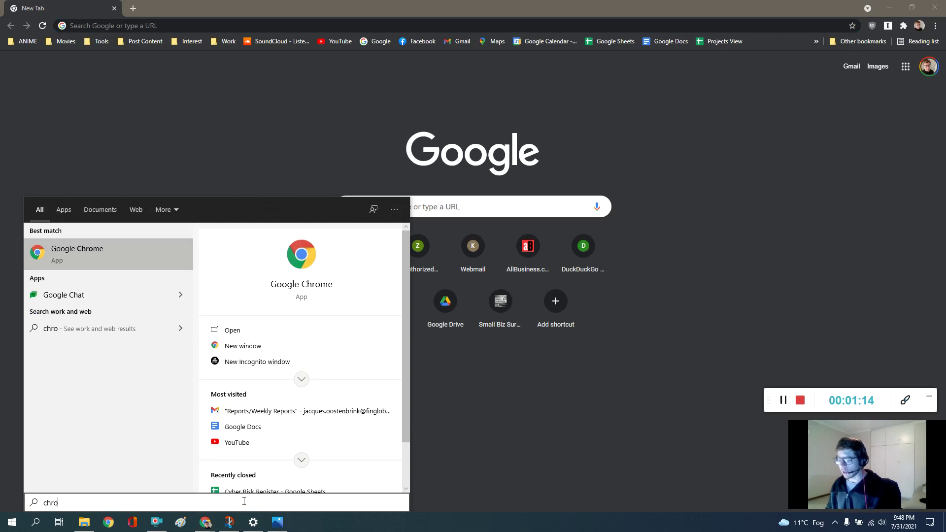
Step: Search the computer's apps for "intern" to look at the other installed browsers, and close the search without opening any
{"action": "key", "text": "BackSpace"}
{"action": "key", "text": "BackSpace"}
{"action": "key", "text": "BackSpace"}
{"action": "key", "text": "BackSpace"}
{"action": "type", "text": "intern"}
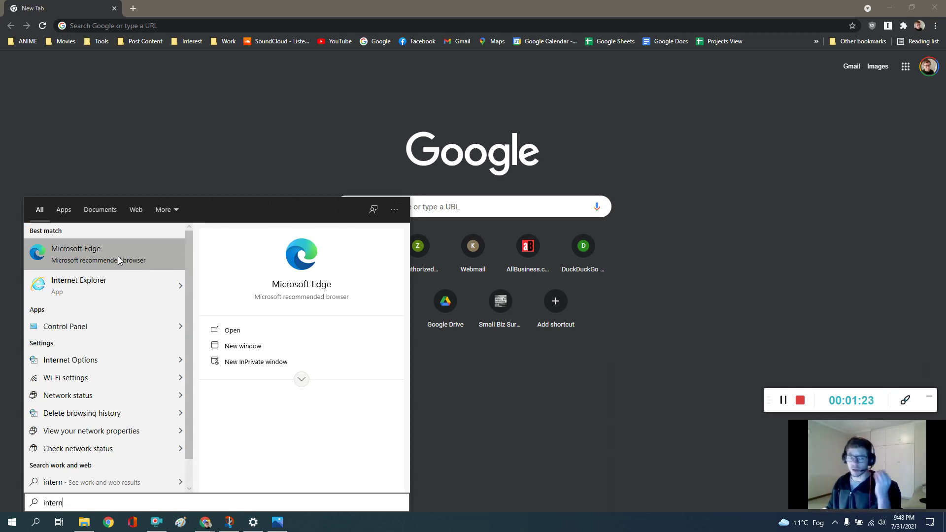
{"action": "left_click", "coordinate": [229, 125]}
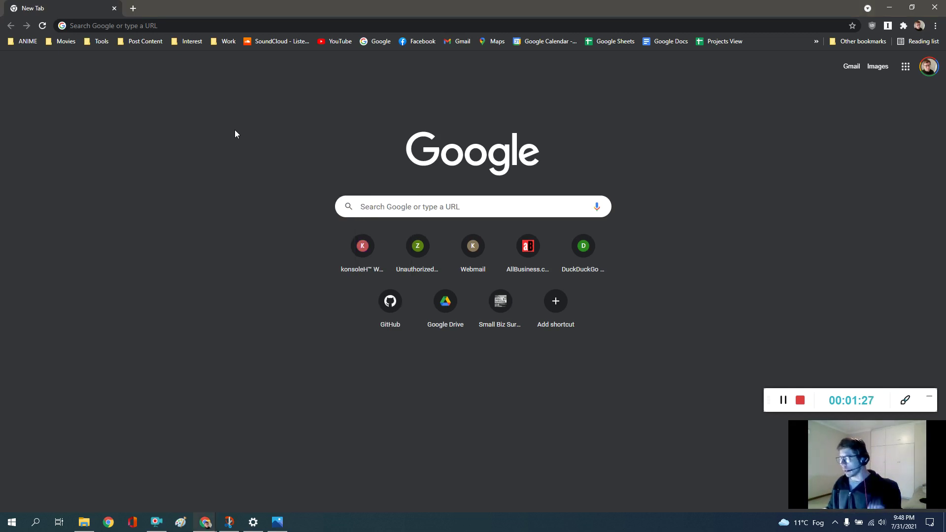
Step: Search for "unisa" from the new tab page
{"action": "left_click", "coordinate": [158, 25]}
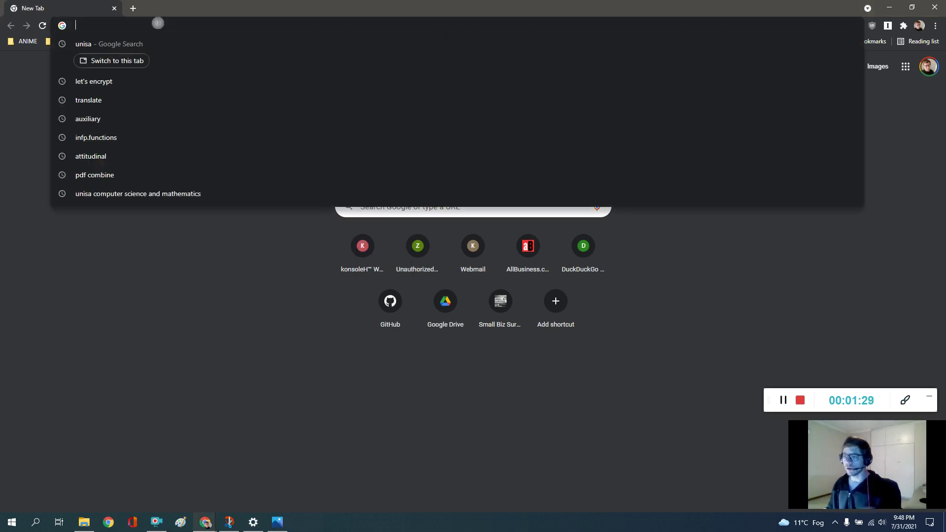
{"action": "left_click", "coordinate": [245, 302]}
{"action": "left_click", "coordinate": [412, 206]}
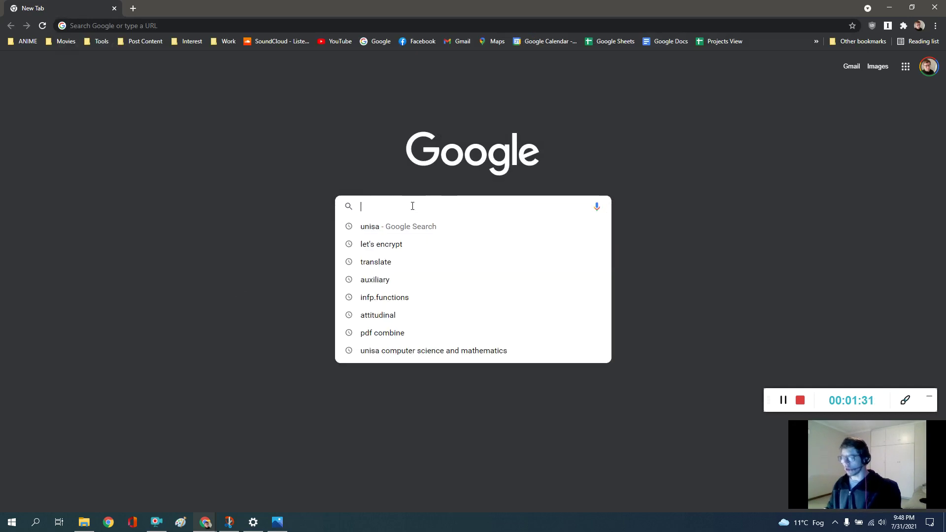
{"action": "type", "text": "unisa"}
{"action": "key", "text": "Return"}
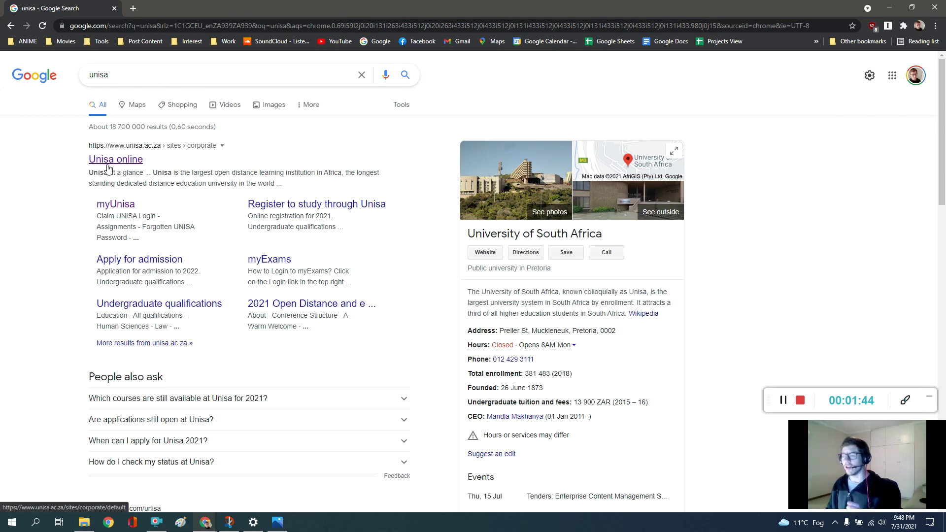
Step: Go to google.com, search for "unisa" and open the Unisa online result
{"action": "left_click", "coordinate": [138, 26]}
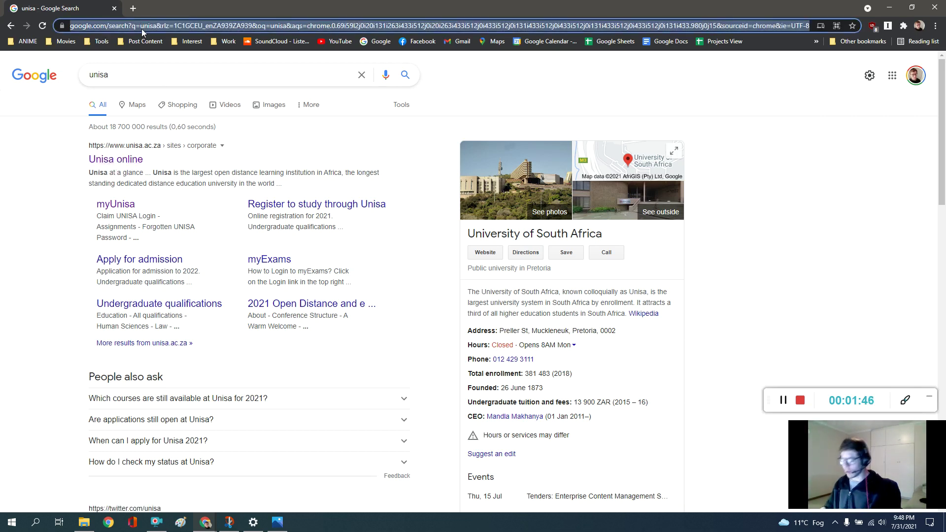
{"action": "type", "text": "google.com"}
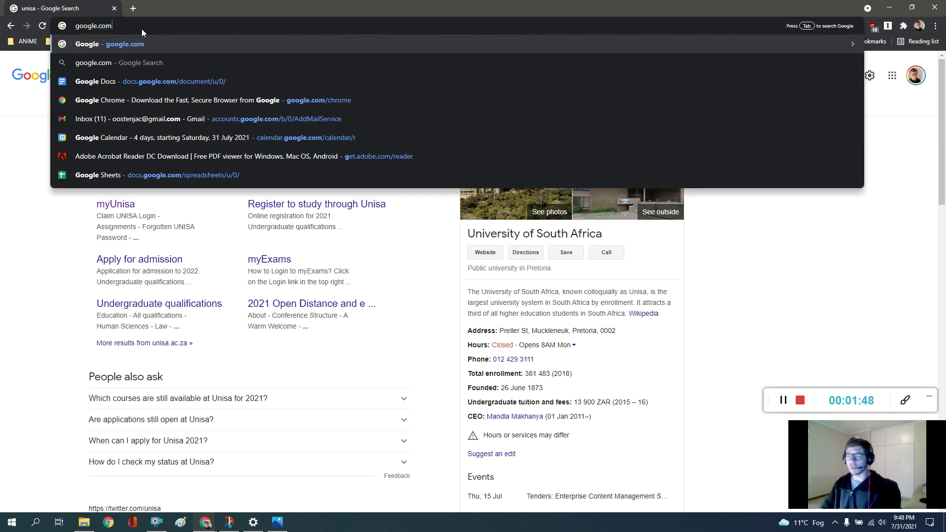
{"action": "key", "text": "Return"}
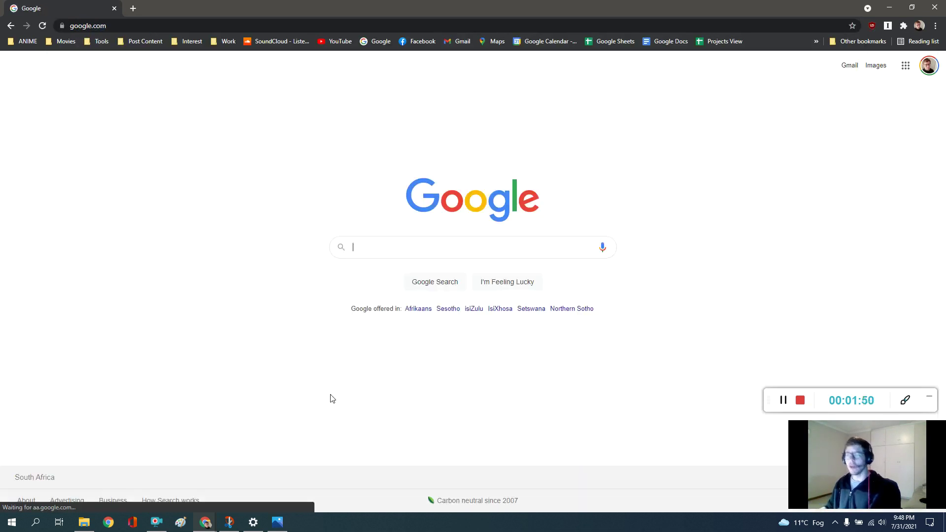
{"action": "left_click", "coordinate": [377, 252]}
{"action": "type", "text": "unisa"}
{"action": "key", "text": "Return"}
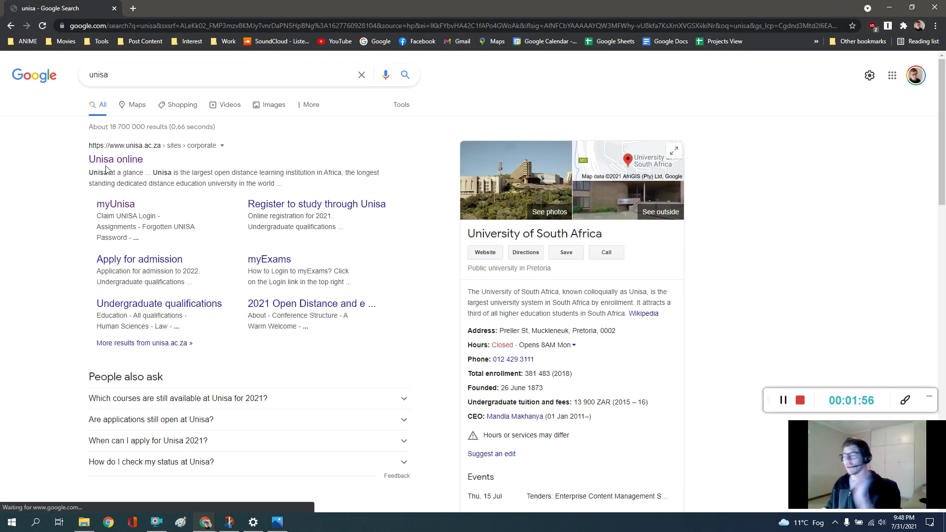
{"action": "left_click", "coordinate": [126, 160]}
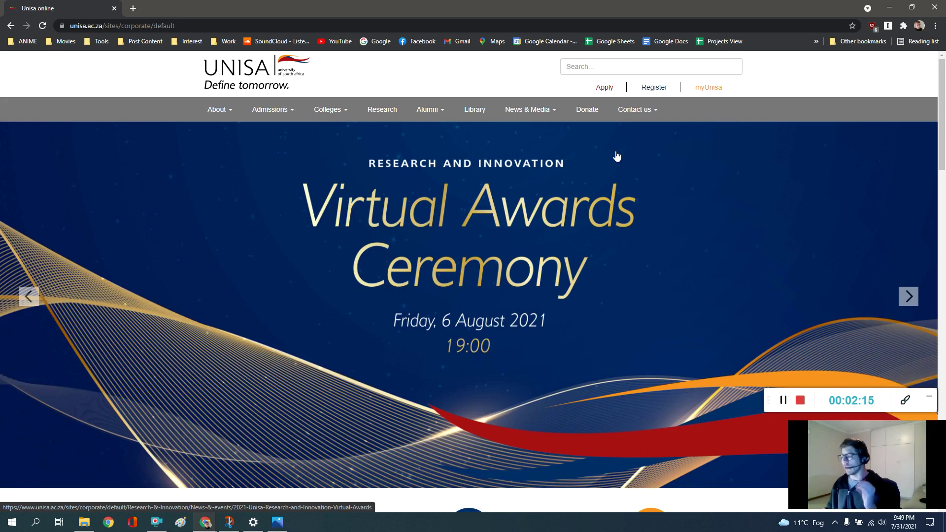
Step: Open the myUnisa portal to look at its login area, and close its tab again
{"action": "left_click", "coordinate": [705, 89]}
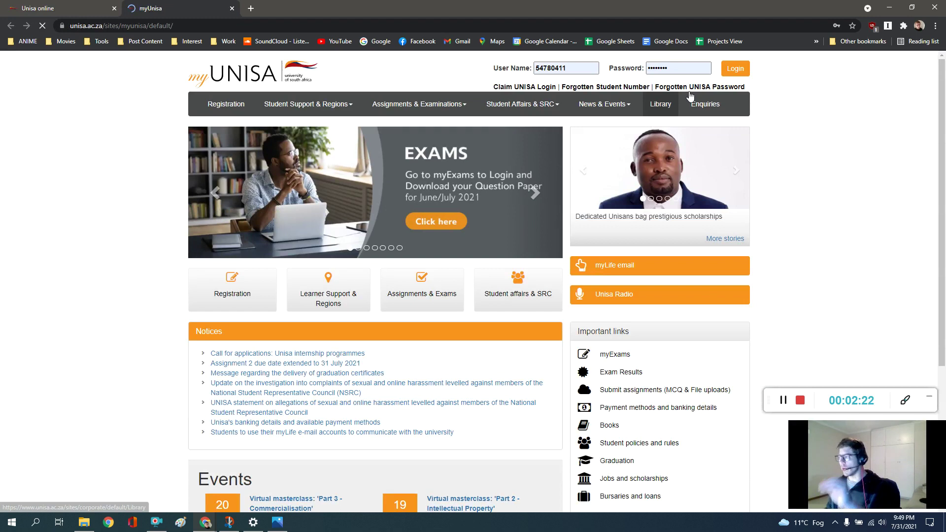
{"action": "left_click", "coordinate": [724, 74]}
{"action": "left_click", "coordinate": [726, 88]}
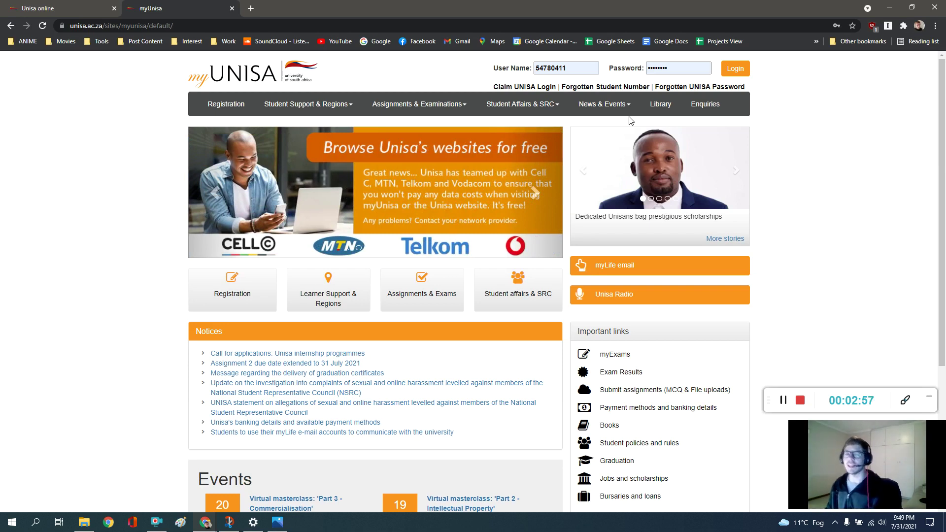
{"action": "left_click", "coordinate": [232, 8]}
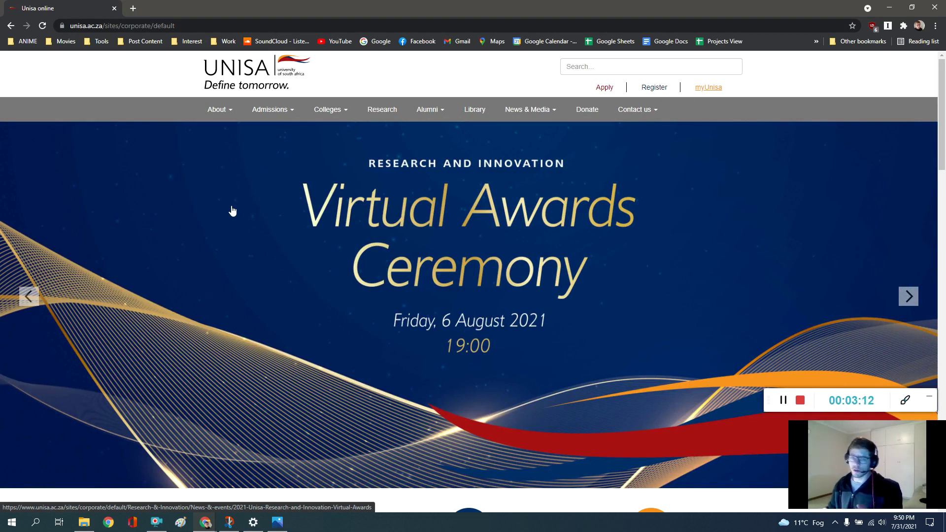
Step: Review the advanced clear browsing data options reached from the browser history, cancel without clearing, and close the settings and history tabs
{"action": "left_click", "coordinate": [936, 27]}
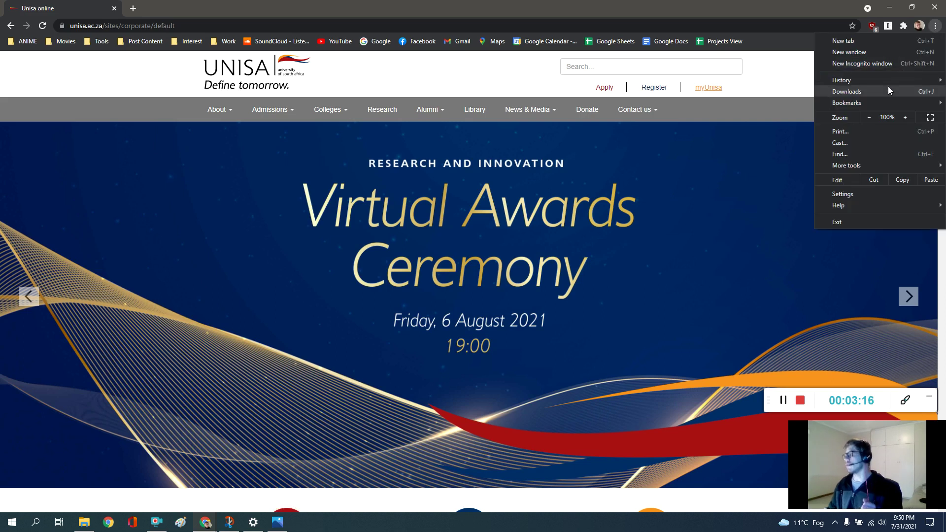
{"action": "mouse_move", "coordinate": [889, 81]}
{"action": "left_click", "coordinate": [775, 81]}
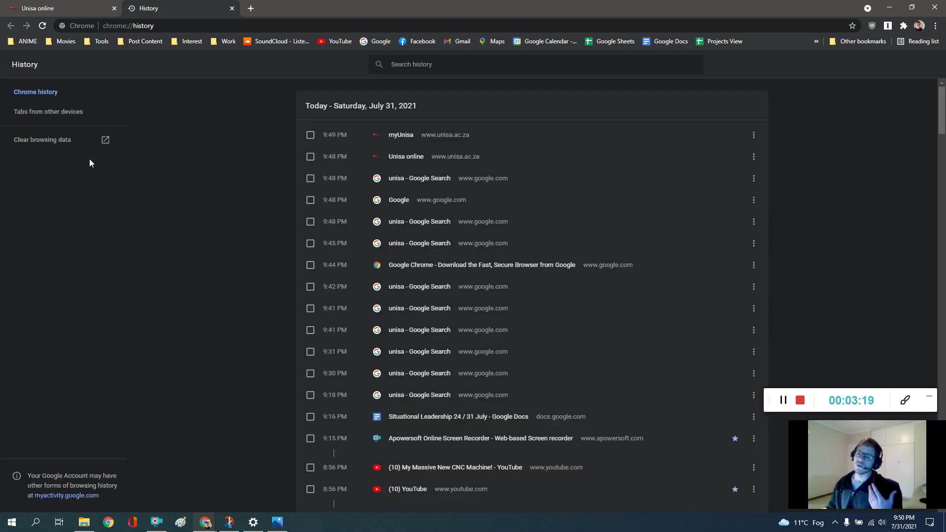
{"action": "left_click", "coordinate": [62, 139]}
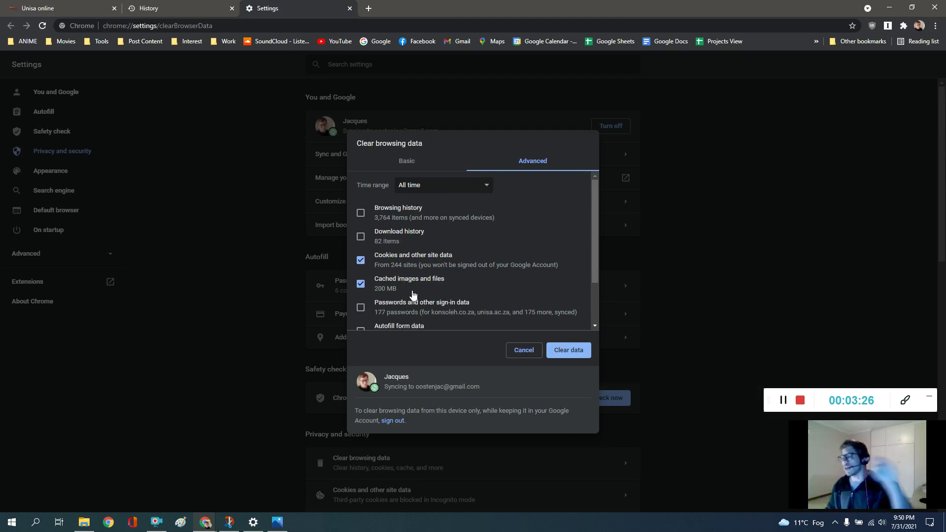
{"action": "scroll", "coordinate": [416, 291], "scroll_direction": "down", "scroll_amount": 1}
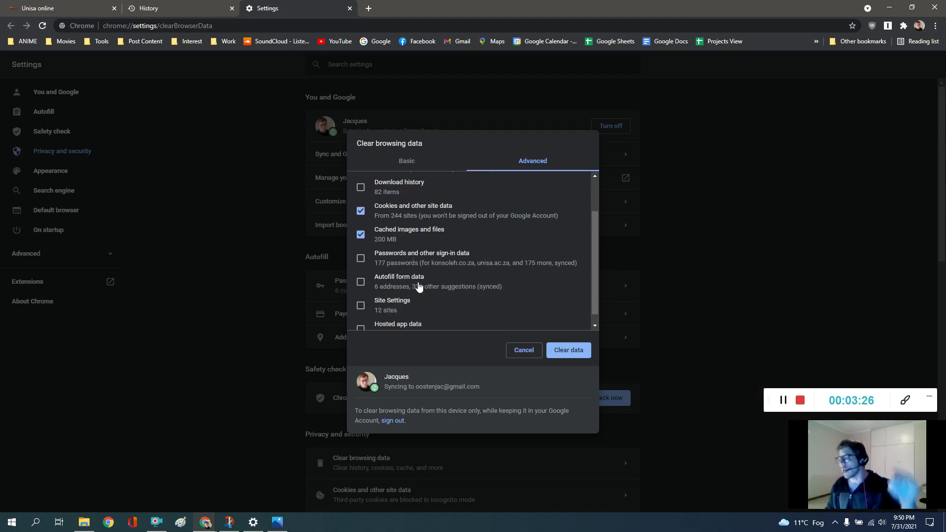
{"action": "left_click", "coordinate": [519, 353]}
{"action": "left_click", "coordinate": [351, 8]}
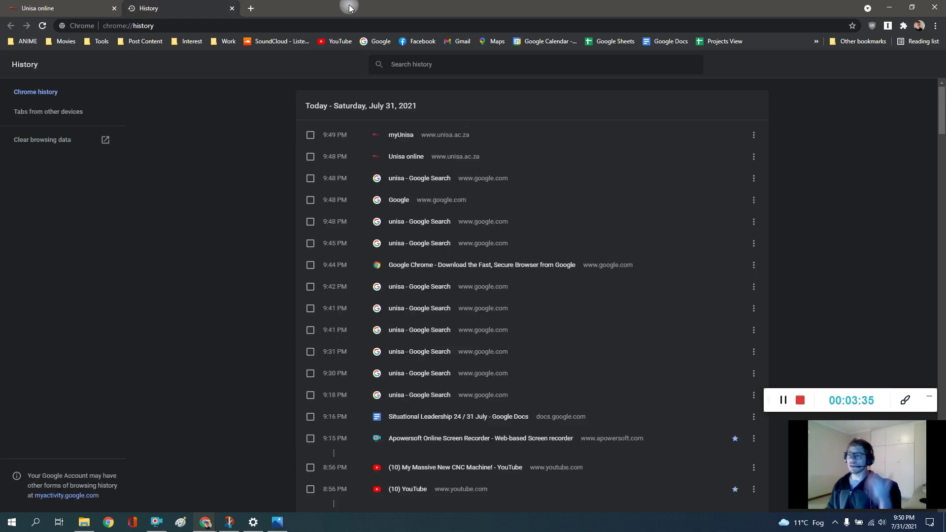
{"action": "left_click", "coordinate": [231, 8]}
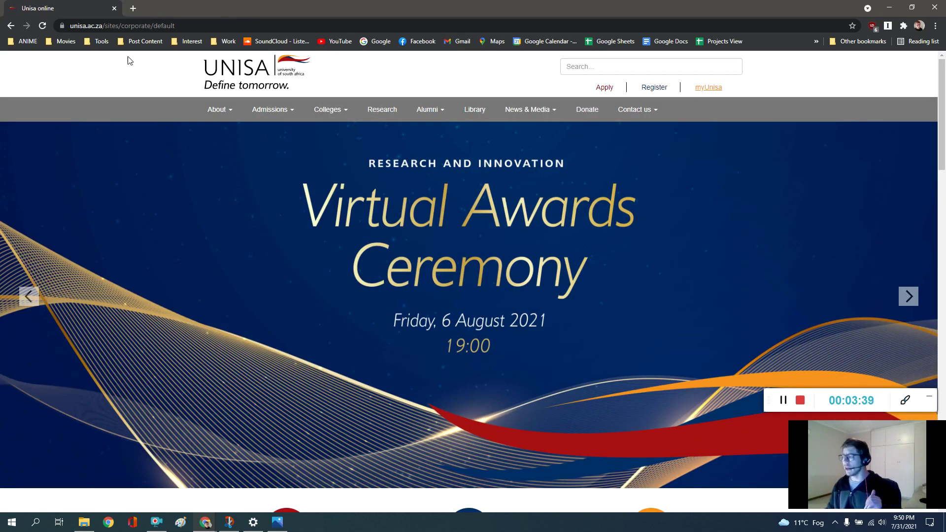
{"action": "left_click", "coordinate": [61, 26]}
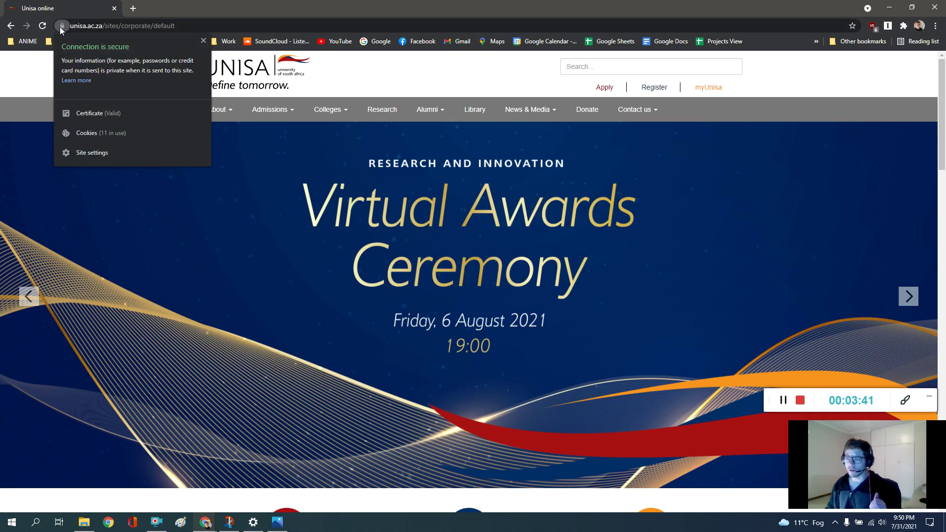
{"action": "left_click", "coordinate": [98, 133]}
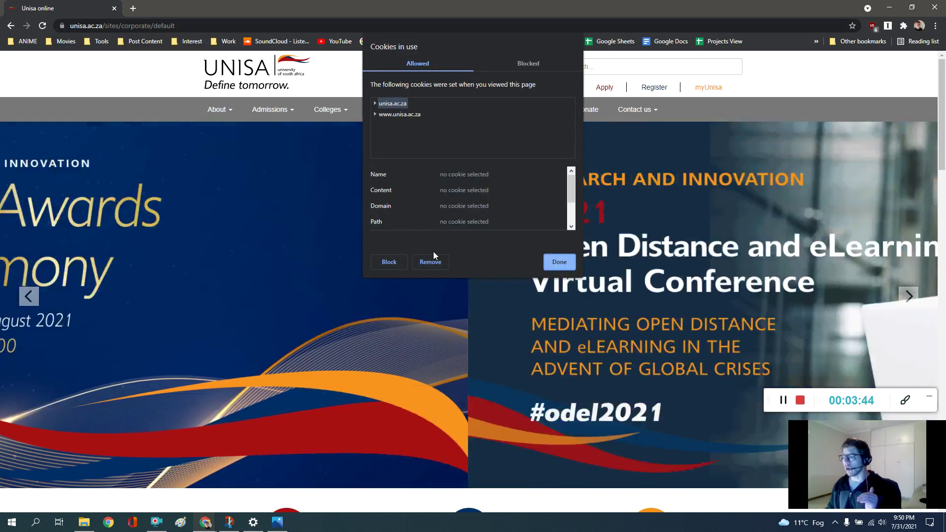
{"action": "left_click", "coordinate": [430, 262]}
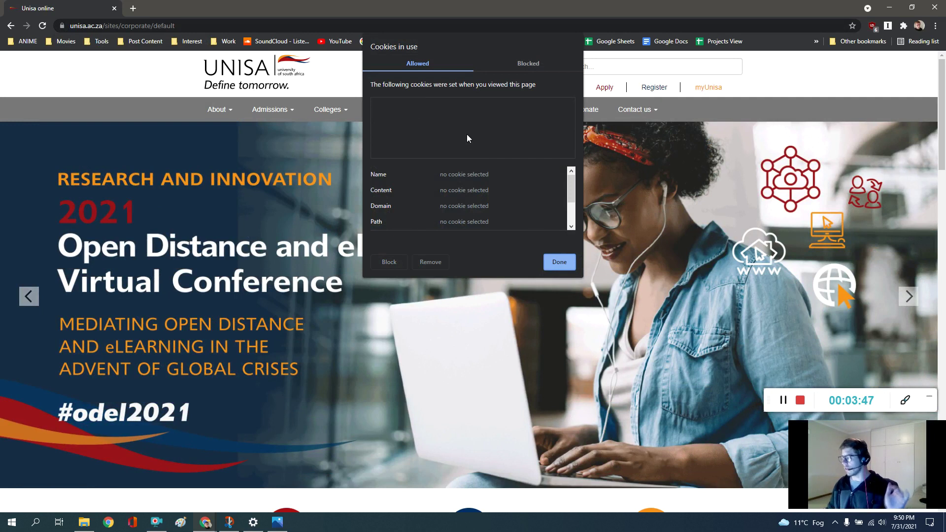
{"action": "left_click", "coordinate": [393, 106]}
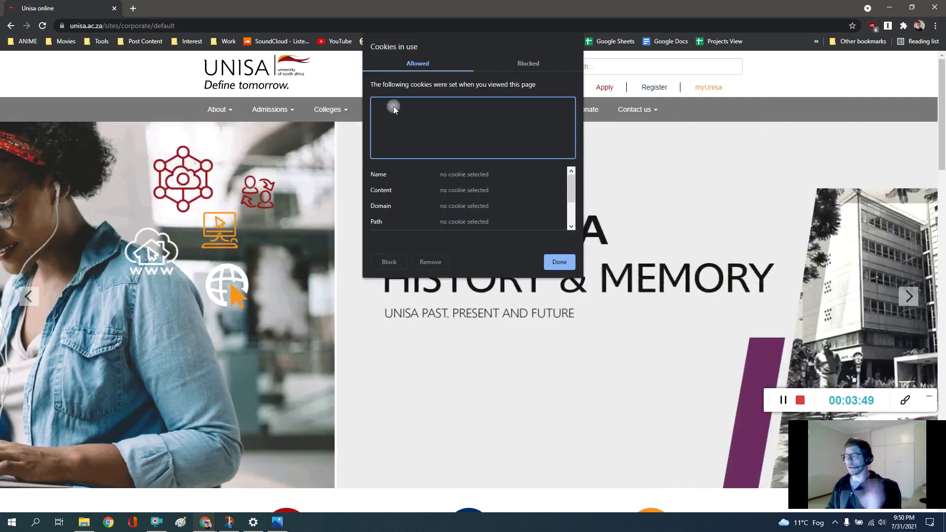
{"action": "left_click", "coordinate": [557, 262]}
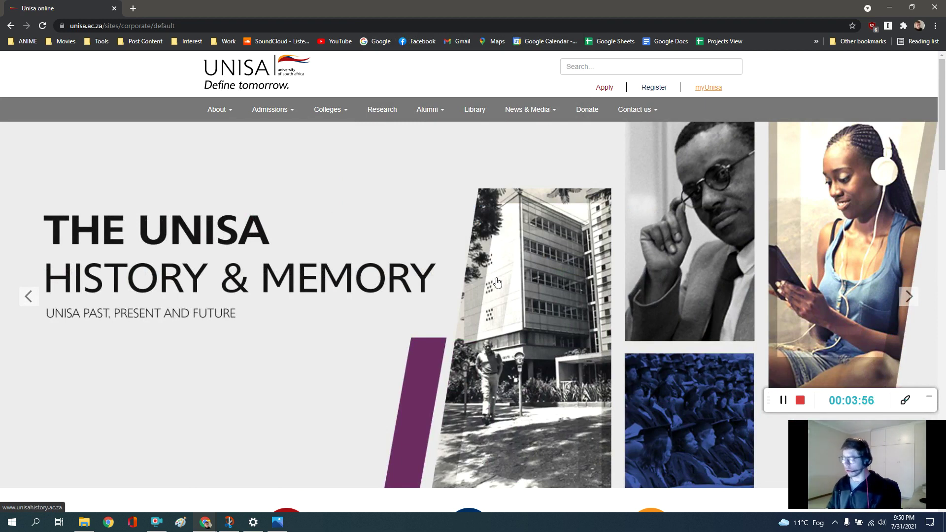
{"action": "left_click", "coordinate": [498, 283]}
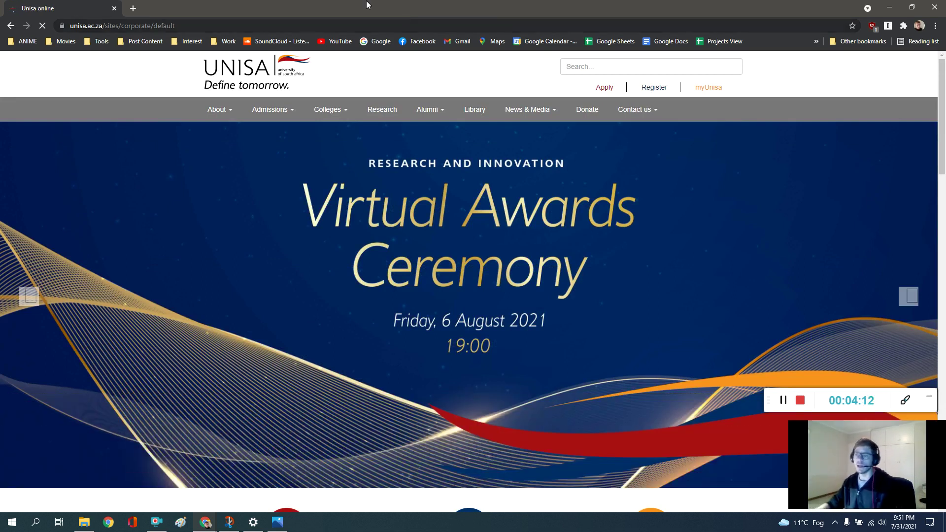
{"action": "left_click", "coordinate": [61, 25]}
{"action": "left_click", "coordinate": [90, 134]}
{"action": "left_click", "coordinate": [374, 104]}
{"action": "left_click", "coordinate": [392, 118]}
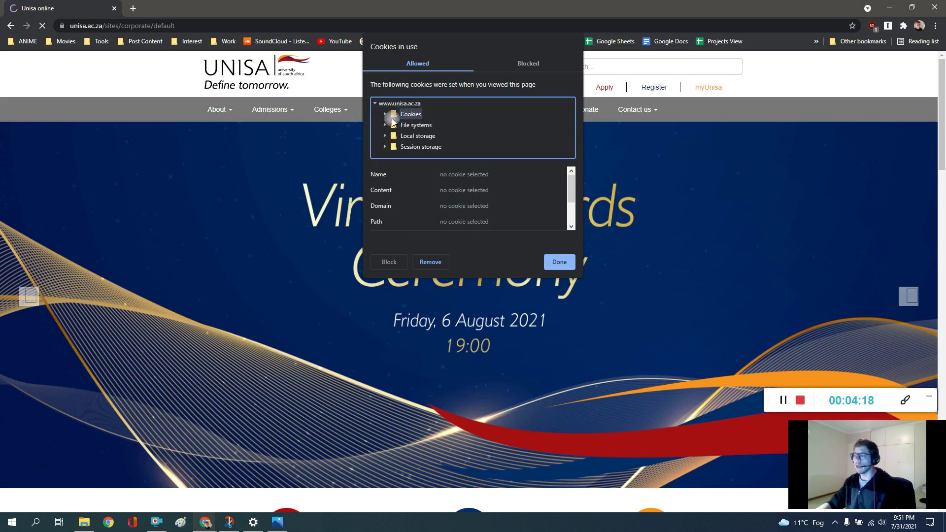
{"action": "left_click", "coordinate": [558, 262]}
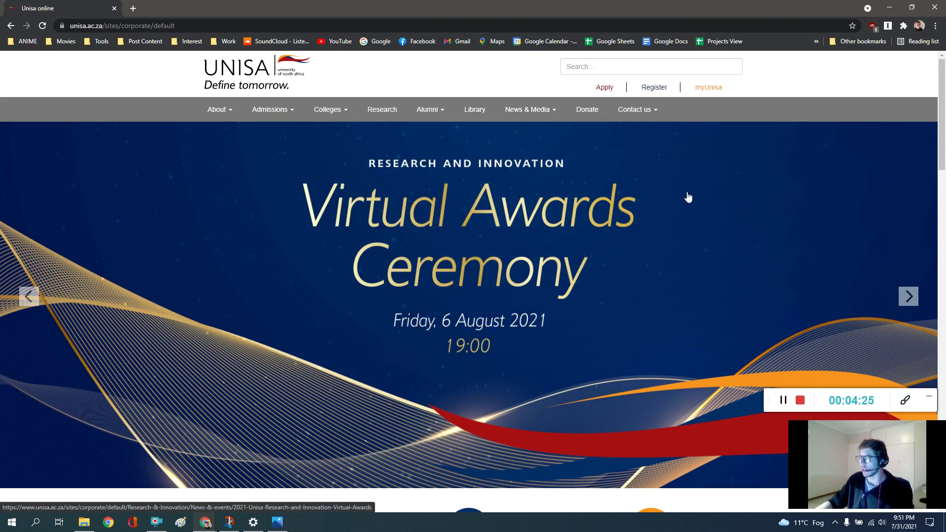
{"action": "left_click", "coordinate": [708, 88]}
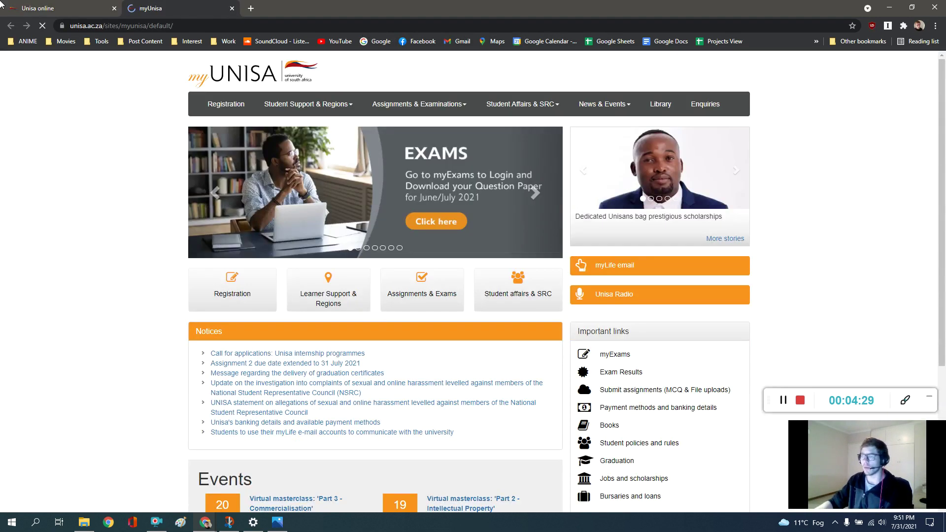
{"action": "left_click", "coordinate": [113, 9]}
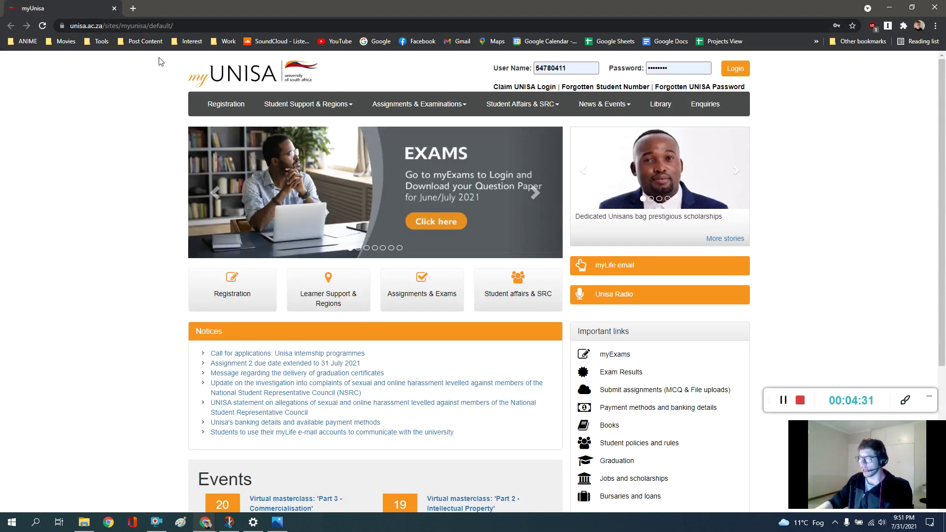
{"action": "left_click", "coordinate": [62, 26]}
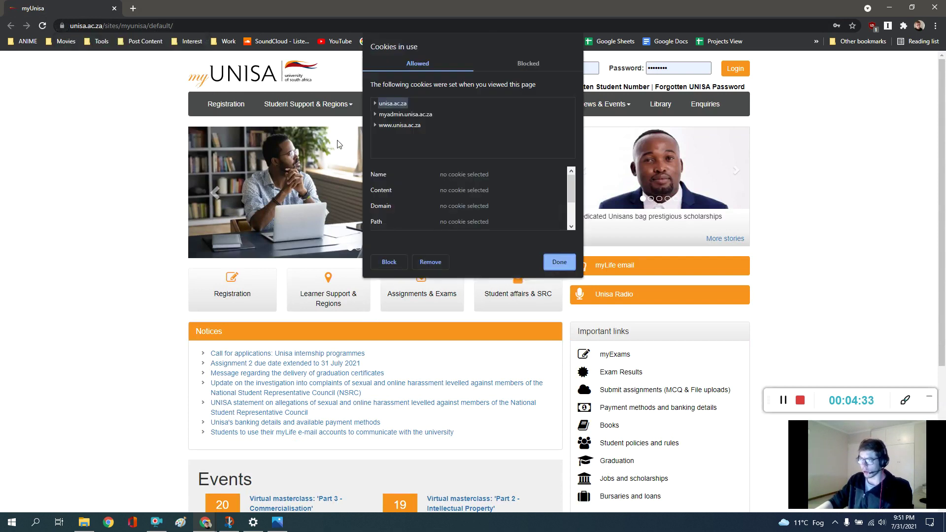
{"action": "left_click", "coordinate": [435, 265]}
{"action": "left_click", "coordinate": [434, 264]}
{"action": "left_click", "coordinate": [433, 264]}
{"action": "left_click", "coordinate": [560, 262]}
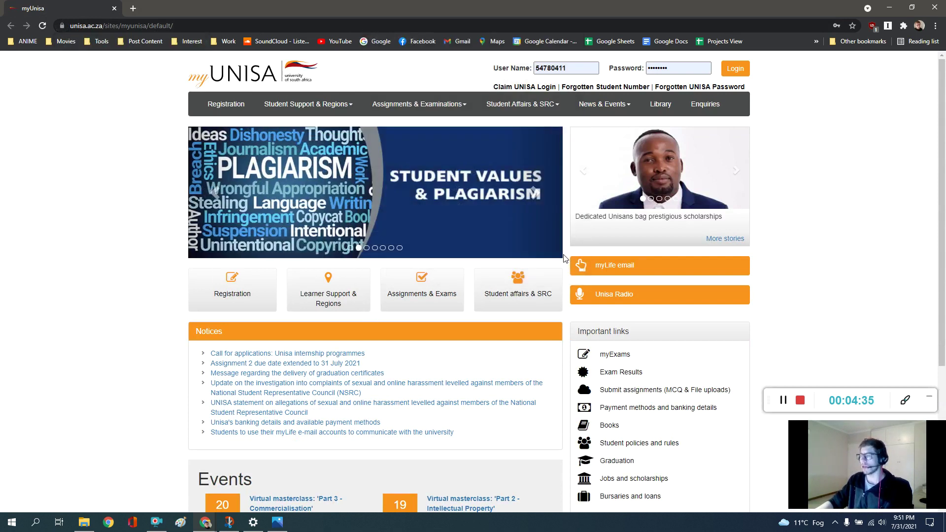
{"action": "left_click", "coordinate": [42, 25]}
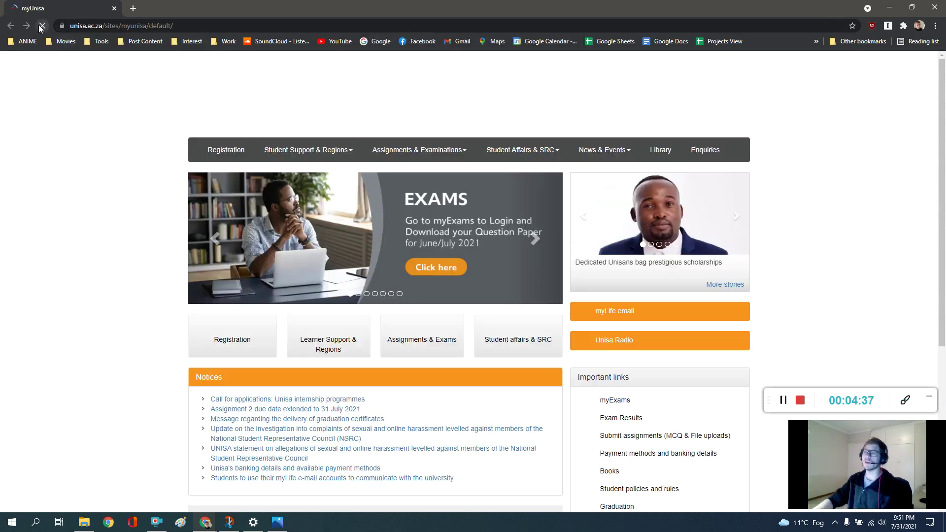
{"action": "left_click", "coordinate": [62, 27]}
{"action": "left_click", "coordinate": [90, 151]}
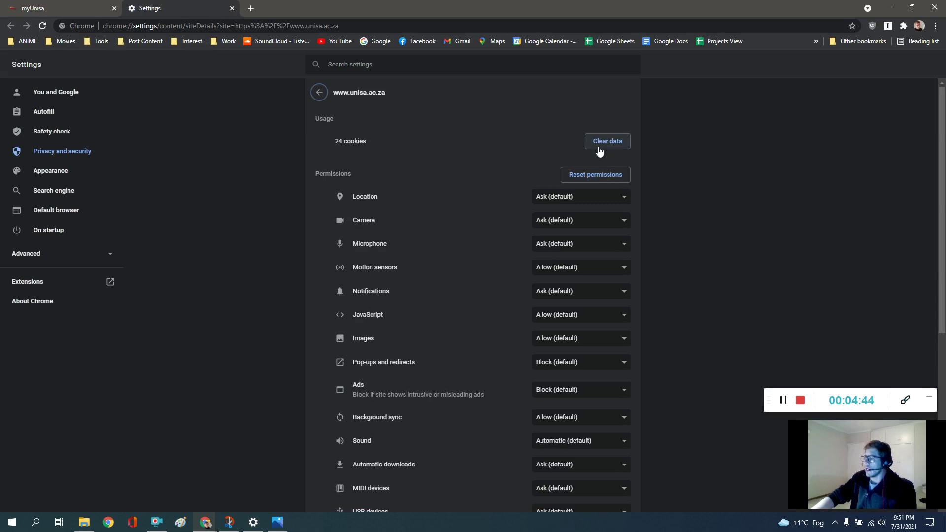
{"action": "left_click", "coordinate": [610, 142]}
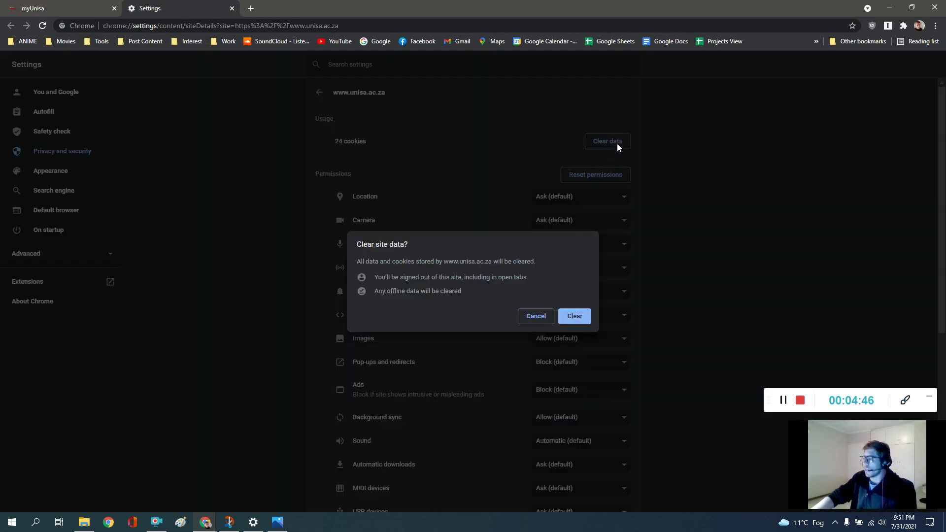
{"action": "left_click", "coordinate": [573, 316]}
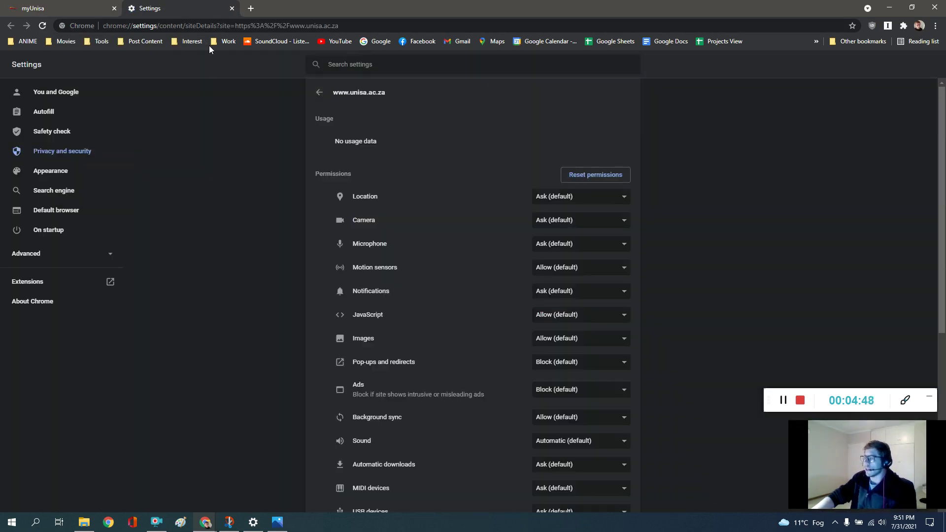
Step: Close the settings tab, reload the myUnisa page, and test the saved login by logging in and back out
{"action": "left_click", "coordinate": [232, 9]}
{"action": "left_click", "coordinate": [43, 26]}
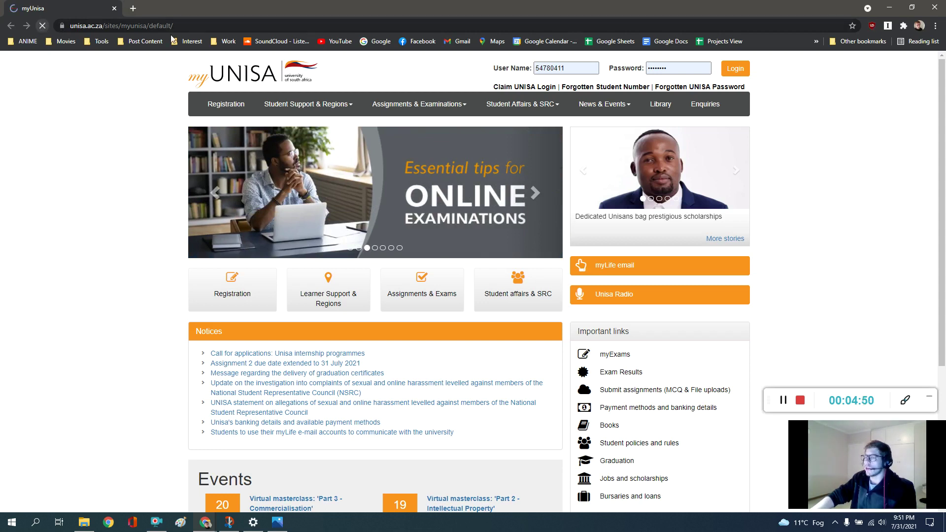
{"action": "left_click", "coordinate": [737, 68]}
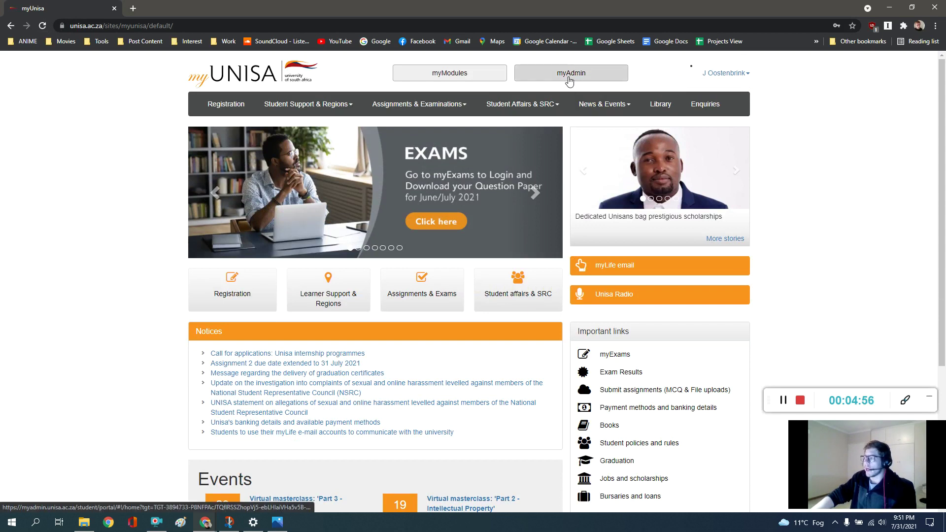
{"action": "left_click", "coordinate": [732, 74]}
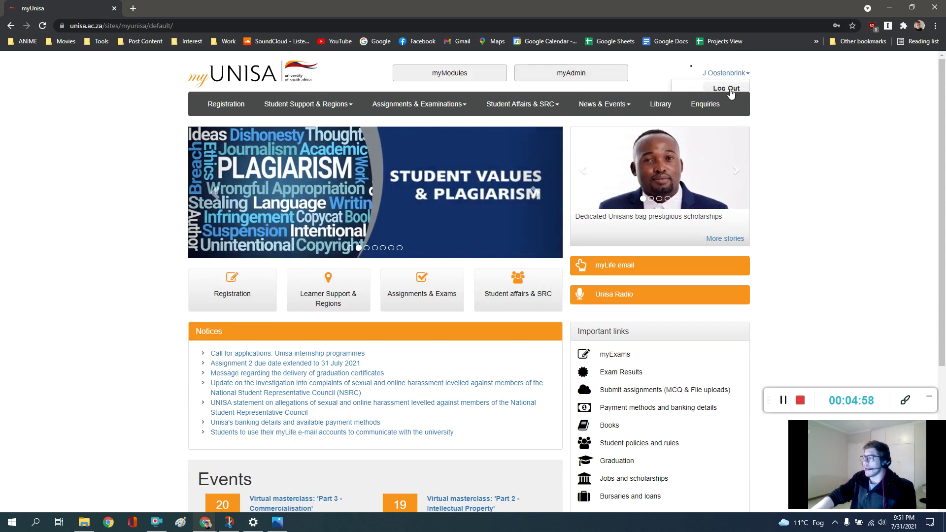
{"action": "left_click", "coordinate": [727, 89]}
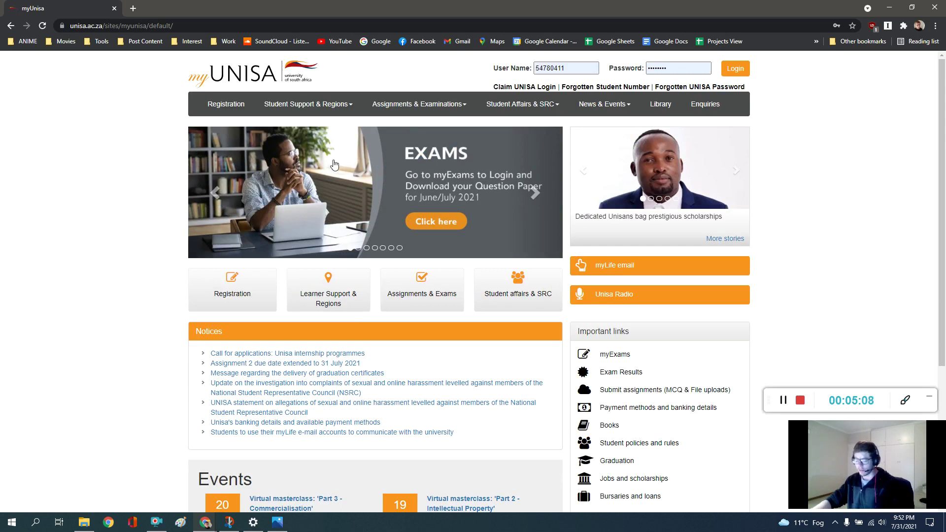
Step: Clear the SSL state in the Windows Internet Options and accept the dialog
{"action": "left_click", "coordinate": [34, 525]}
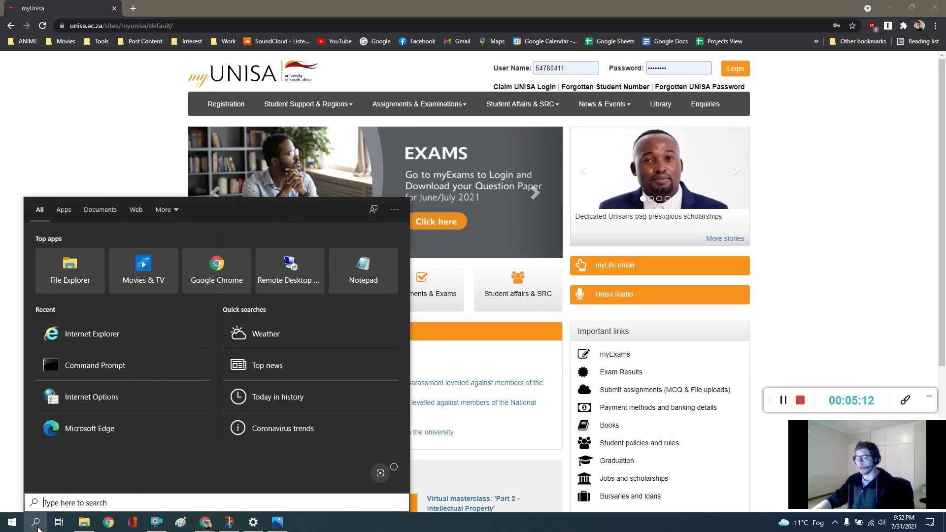
{"action": "type", "text": "intern"}
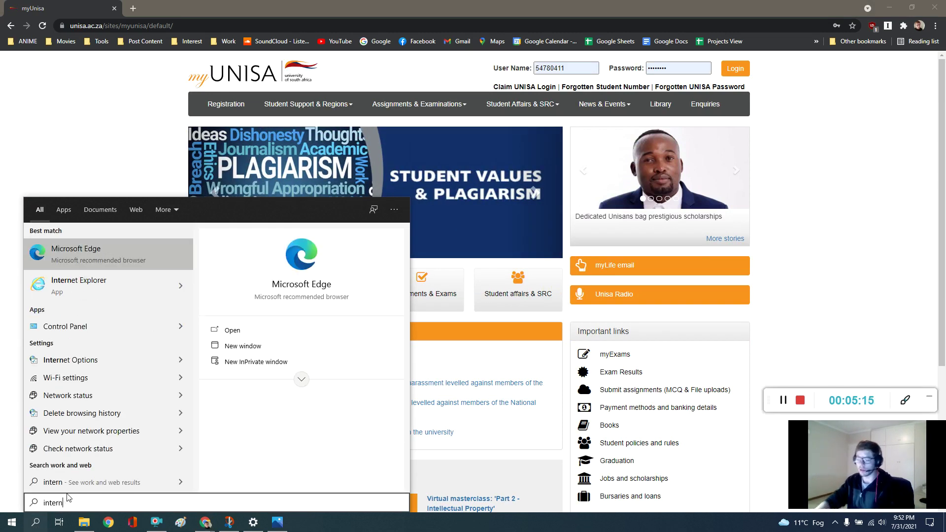
{"action": "key", "text": "BackSpace"}
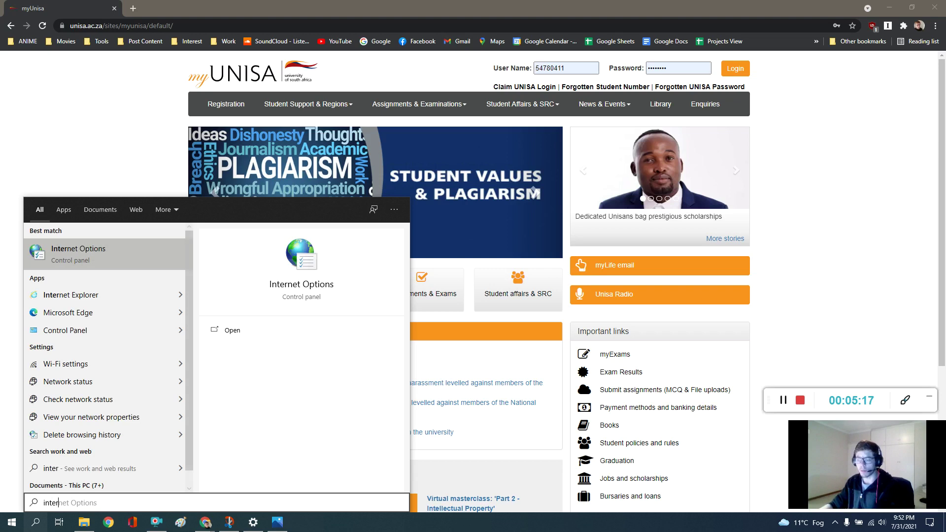
{"action": "left_click", "coordinate": [105, 252]}
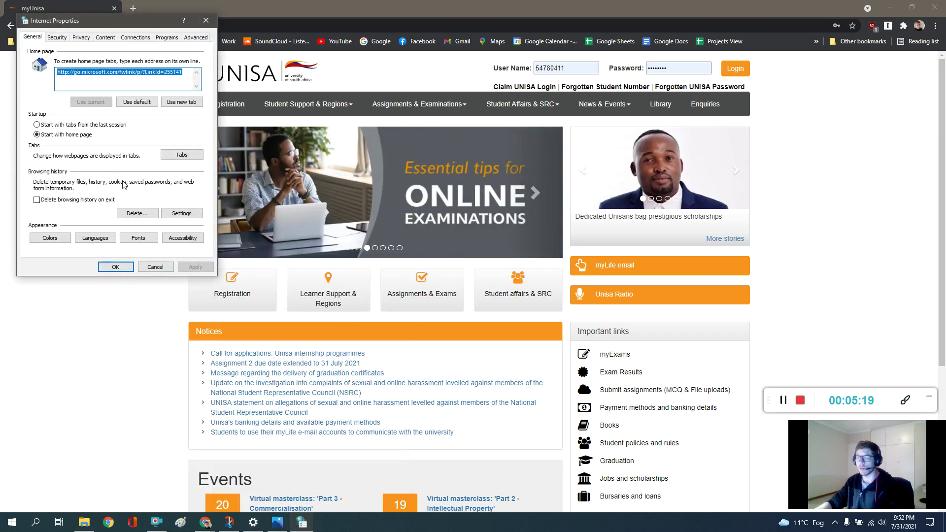
{"action": "left_click", "coordinate": [105, 38]}
{"action": "left_click", "coordinate": [73, 81]}
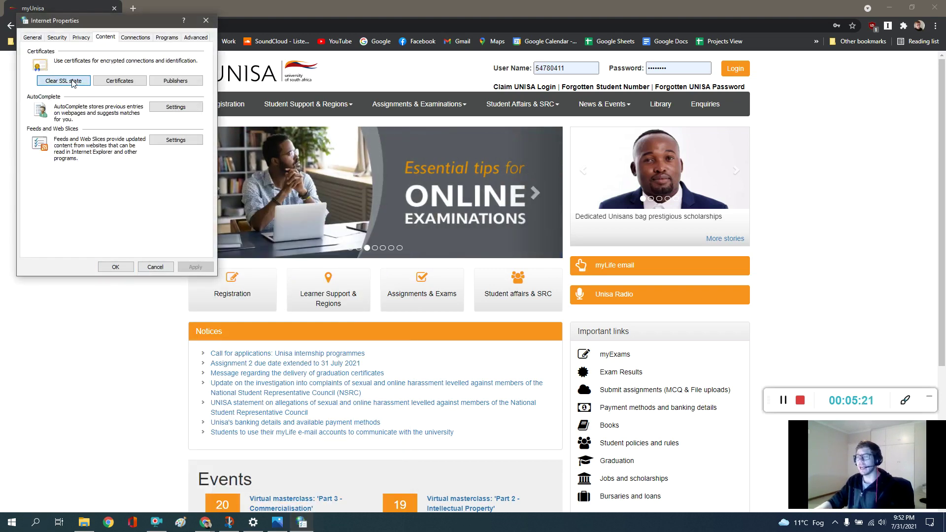
{"action": "left_click", "coordinate": [518, 296]}
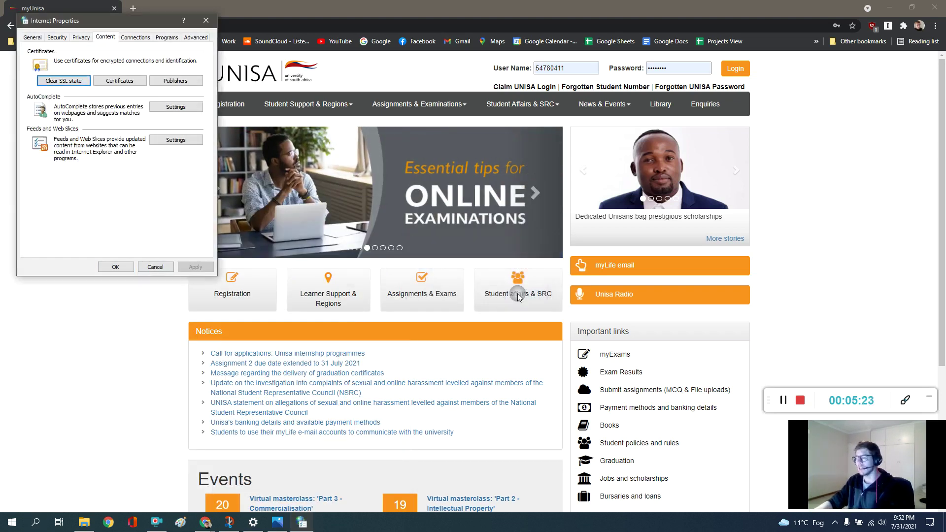
{"action": "left_click", "coordinate": [114, 266]}
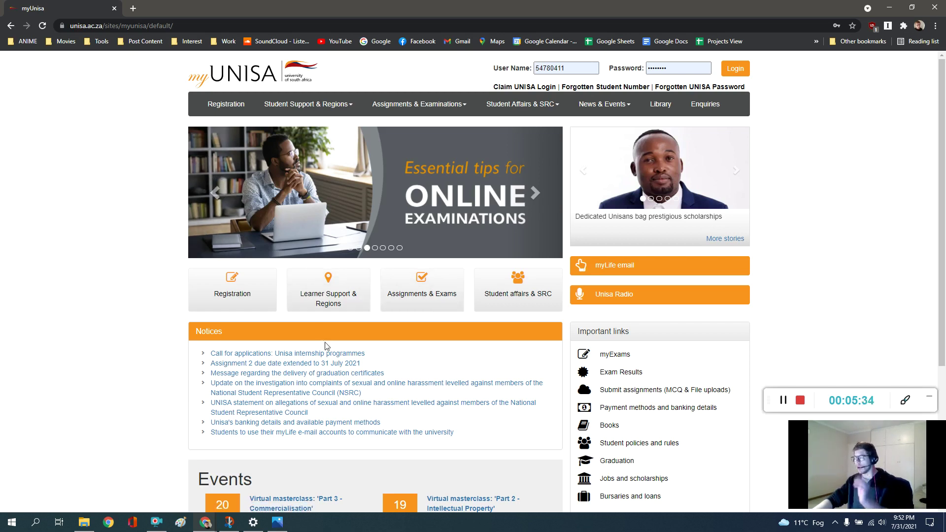
Step: From the Windows network connections, open the Internet Protocol Version 4 (TCP/IPv4) properties of the Wi-Fi adapter
{"action": "right_click", "coordinate": [22, 525]}
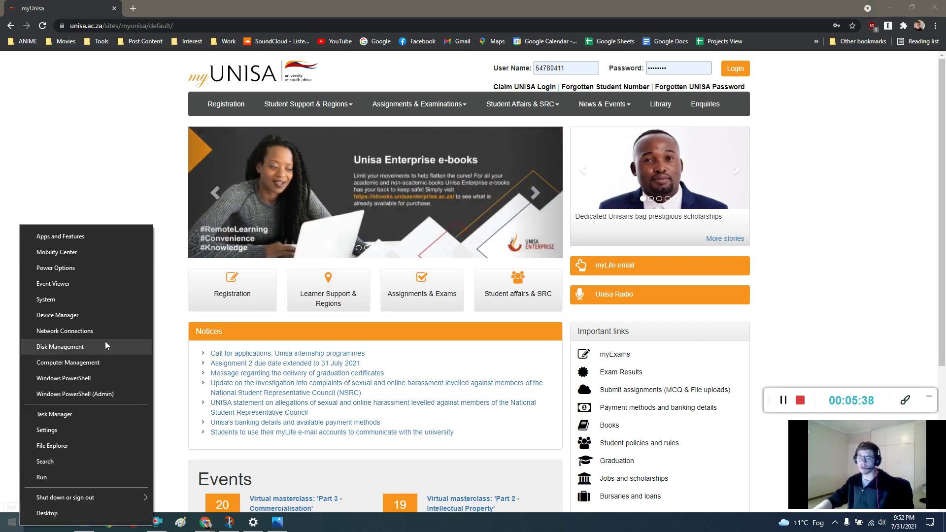
{"action": "left_click", "coordinate": [105, 335]}
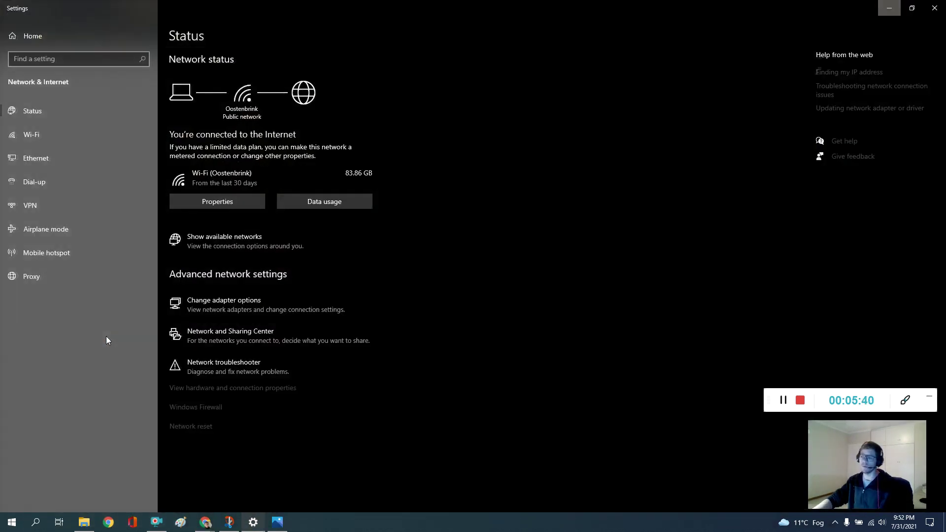
{"action": "left_click", "coordinate": [200, 304]}
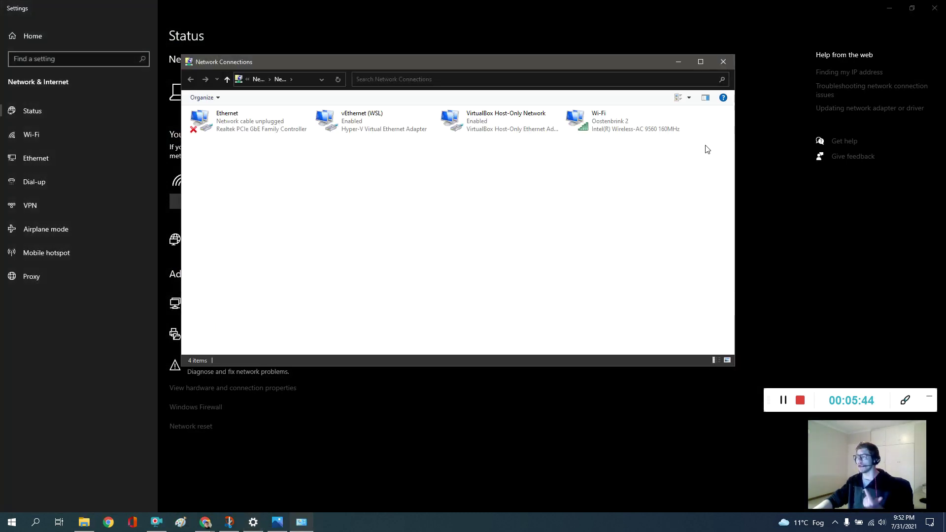
{"action": "right_click", "coordinate": [662, 128]}
{"action": "left_click", "coordinate": [695, 232]}
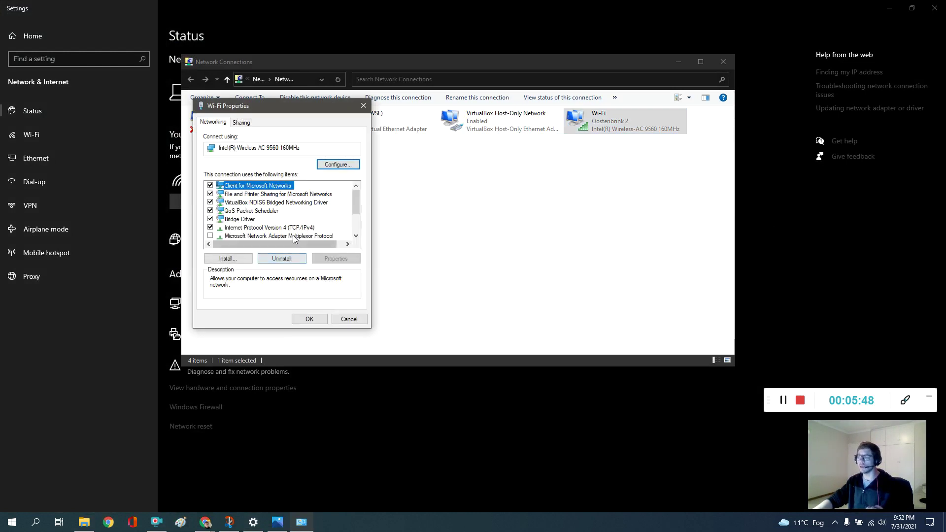
{"action": "left_click", "coordinate": [278, 227]}
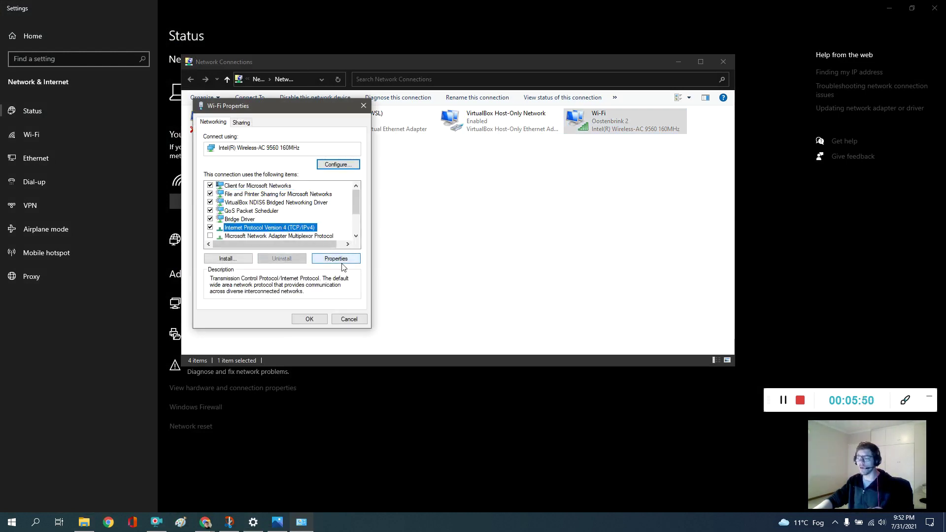
{"action": "left_click", "coordinate": [336, 258]}
Step: Set the preferred DNS server to 8.8.8.8 and the alternate to 8.8.4.4, apply them, and close the network connections
{"action": "left_click", "coordinate": [267, 272]}
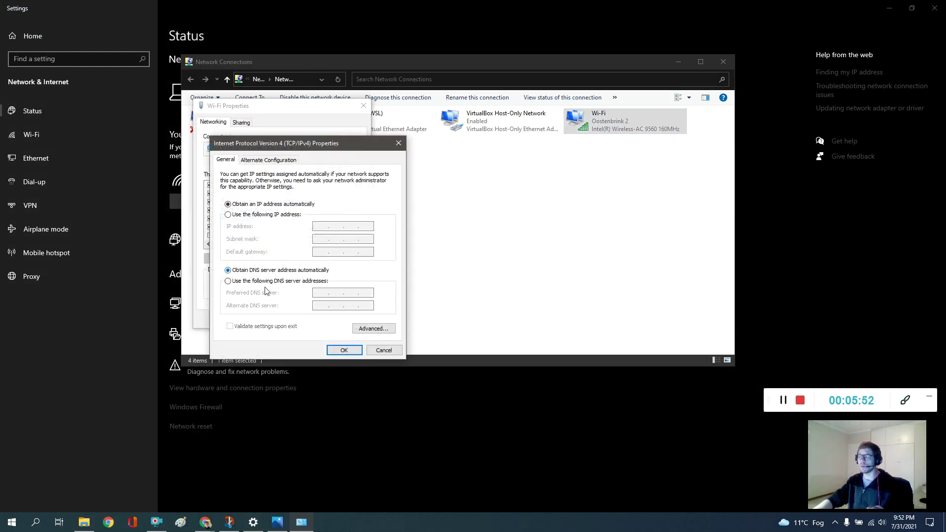
{"action": "left_click", "coordinate": [253, 283]}
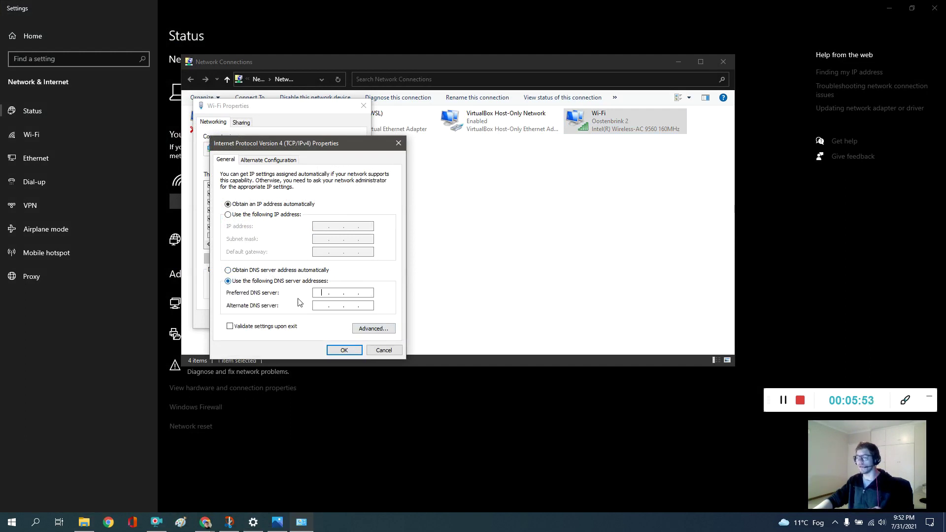
{"action": "left_click", "coordinate": [322, 296]}
{"action": "type", "text": "8.8."}
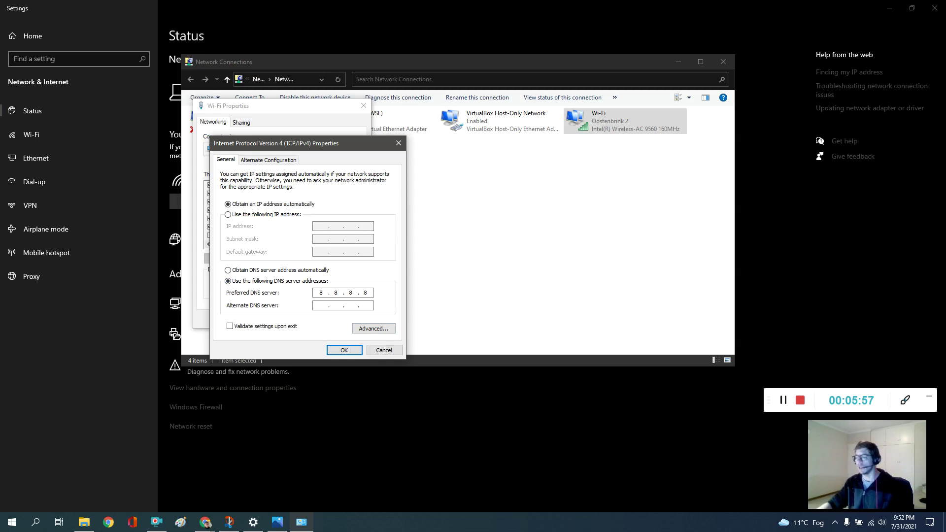
{"action": "left_click", "coordinate": [328, 310]}
{"action": "type", "text": "4.4"}
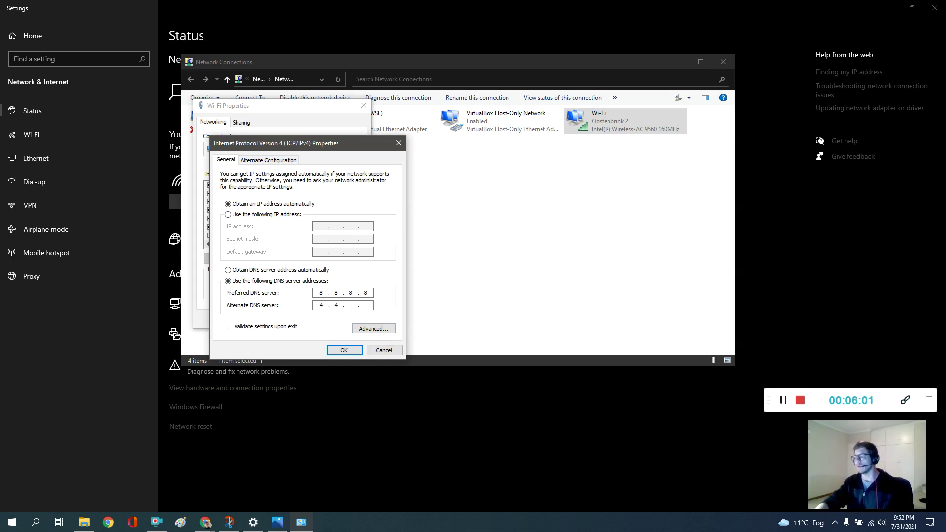
{"action": "type", "text": "8.8."}
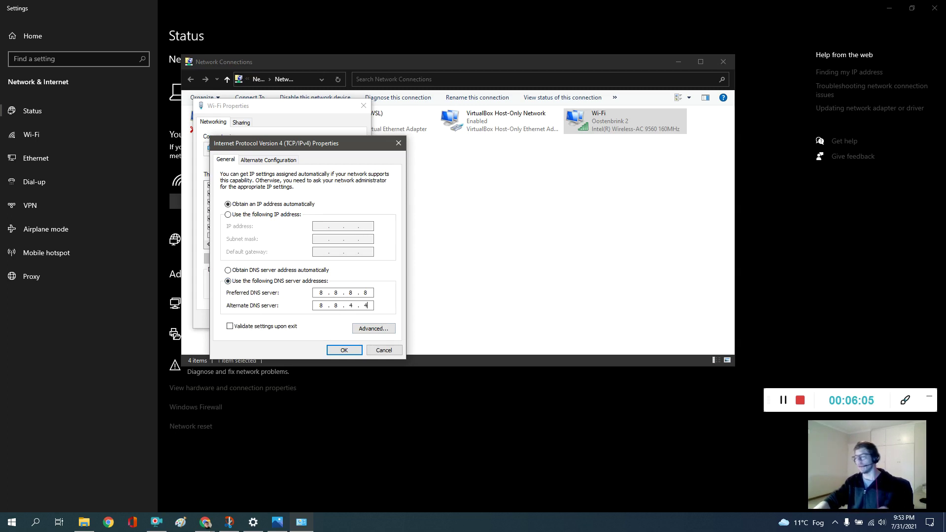
{"action": "left_click", "coordinate": [344, 350]}
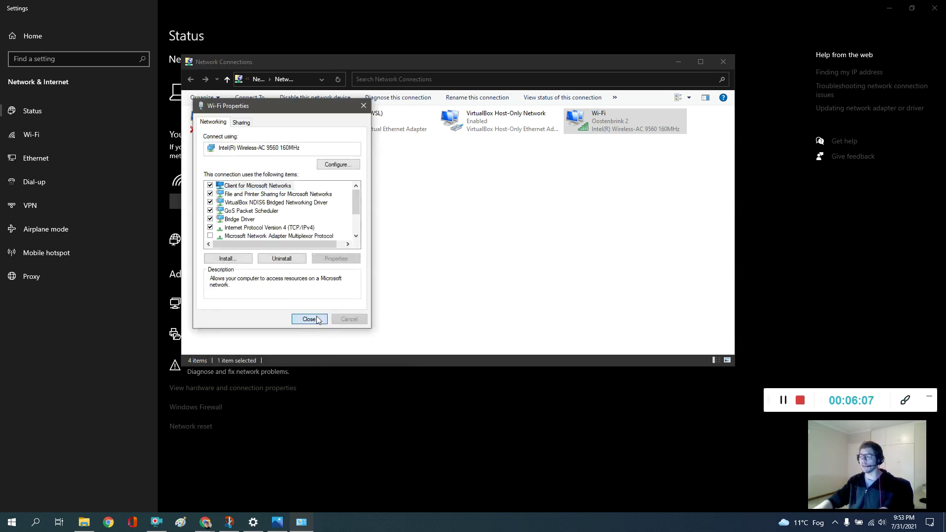
{"action": "left_click", "coordinate": [309, 319]}
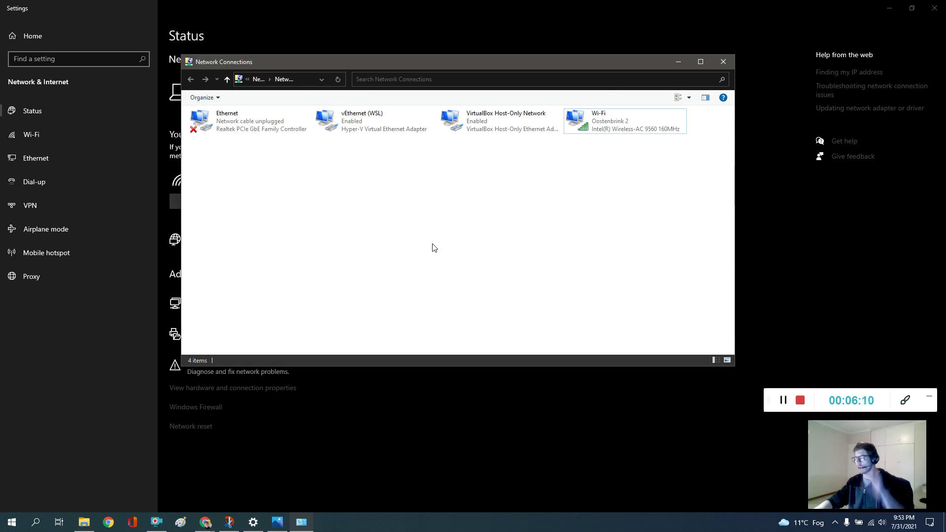
{"action": "left_click", "coordinate": [723, 61]}
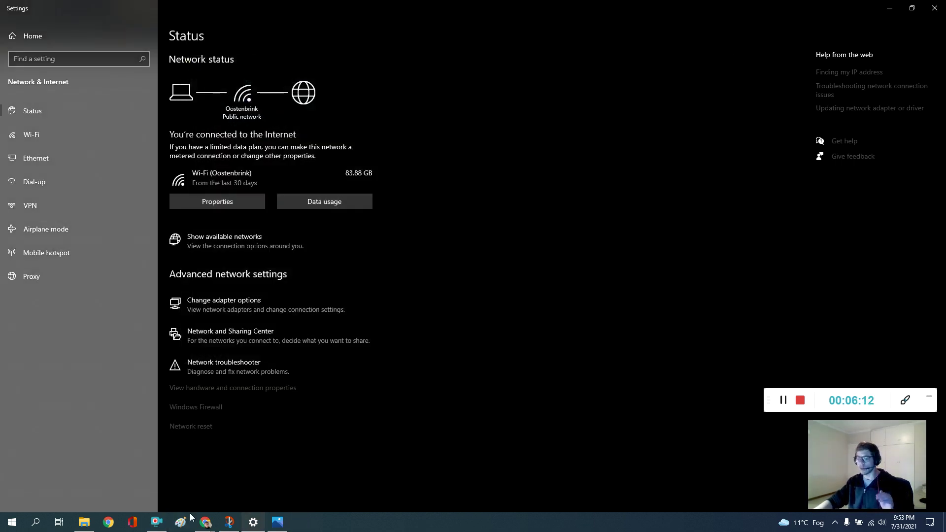
Step: Switch back to the myUnisa page in Chrome and reload it
{"action": "mouse_move", "coordinate": [206, 522]}
{"action": "left_click", "coordinate": [243, 466]}
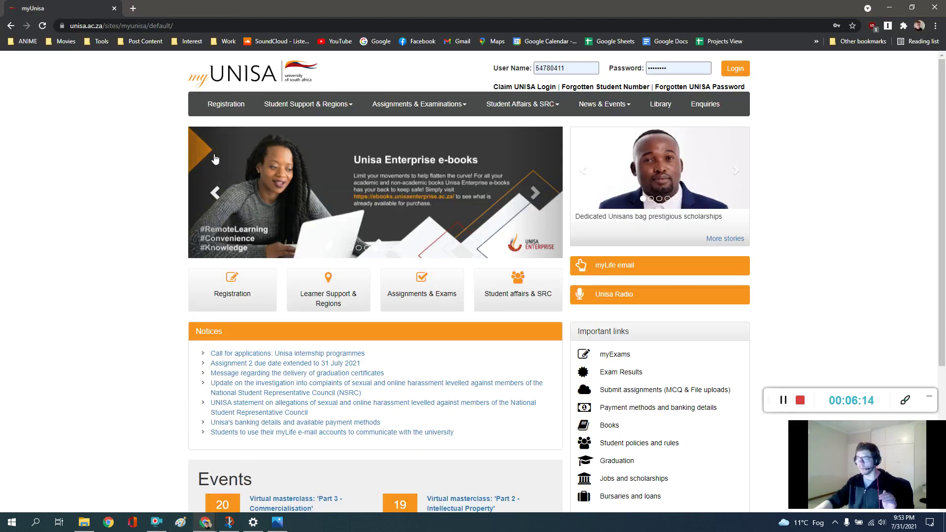
{"action": "left_click", "coordinate": [43, 25]}
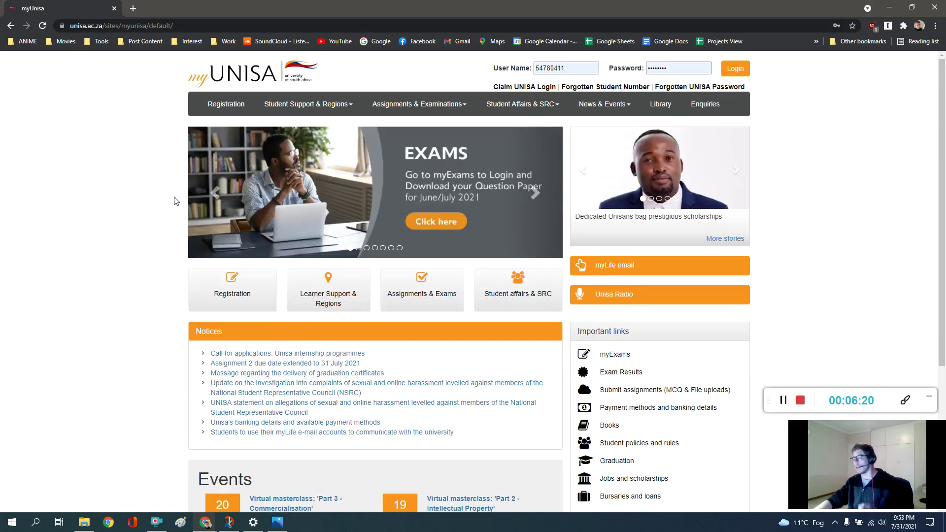
Step: Flush the DNS cache in Command Prompt with ipconfig /flushdns, and close the prompt
{"action": "left_click", "coordinate": [35, 522]}
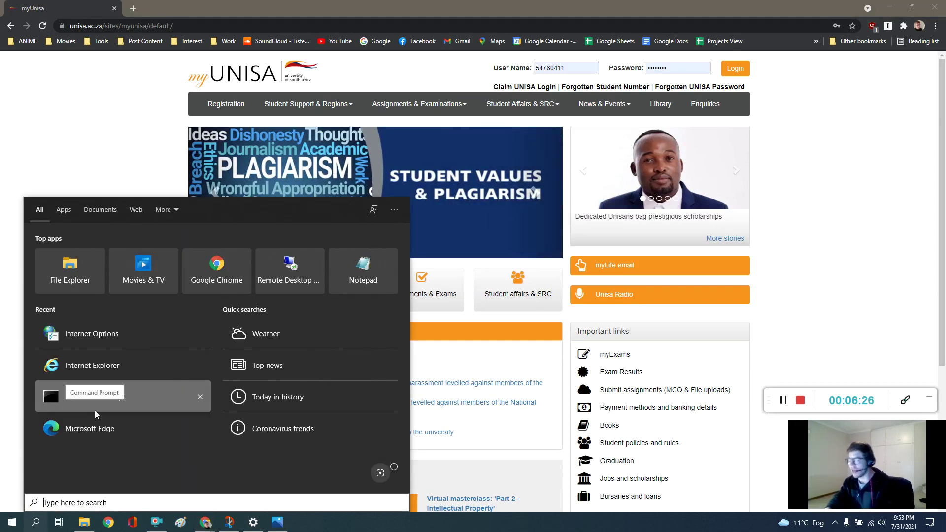
{"action": "type", "text": "cmd"}
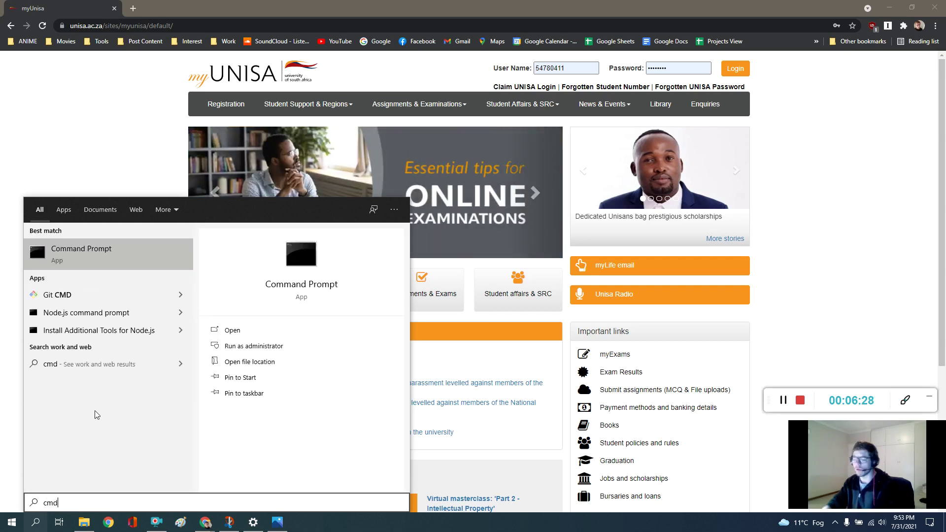
{"action": "left_click", "coordinate": [86, 251]}
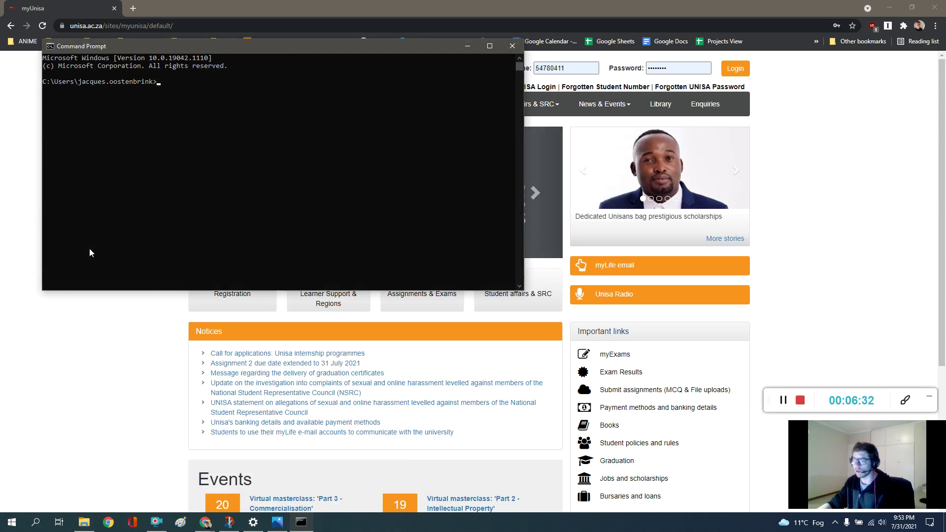
{"action": "left_click", "coordinate": [226, 145]}
{"action": "type", "text": "ipconfig /flus"}
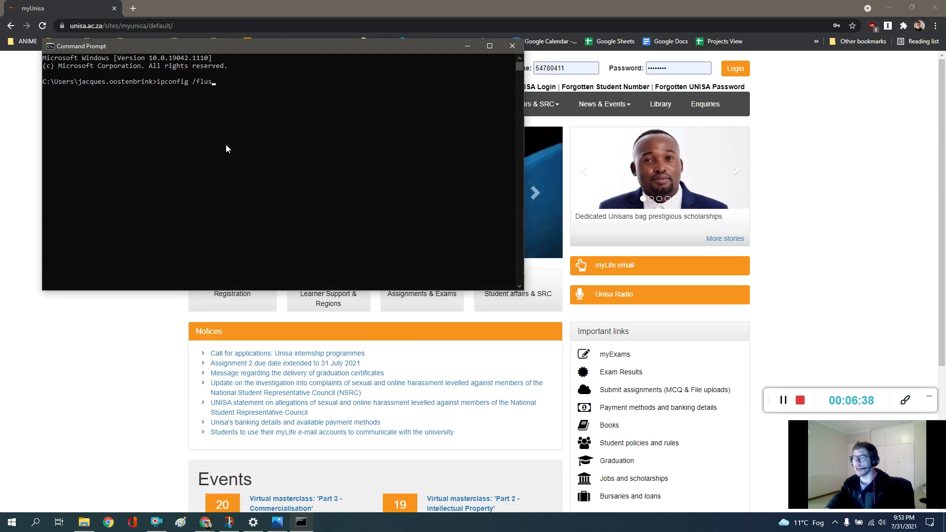
{"action": "type", "text": "hdns"}
{"action": "key", "text": "Return"}
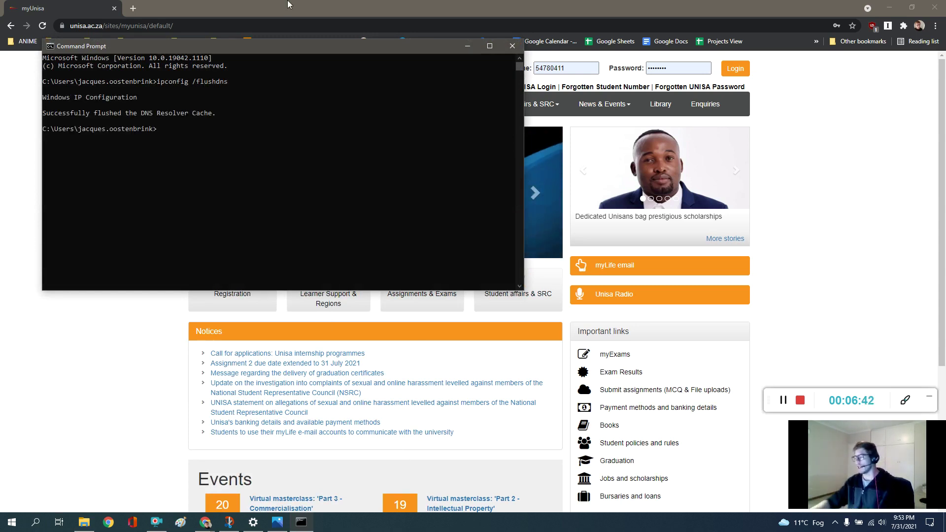
{"action": "left_click", "coordinate": [512, 46]}
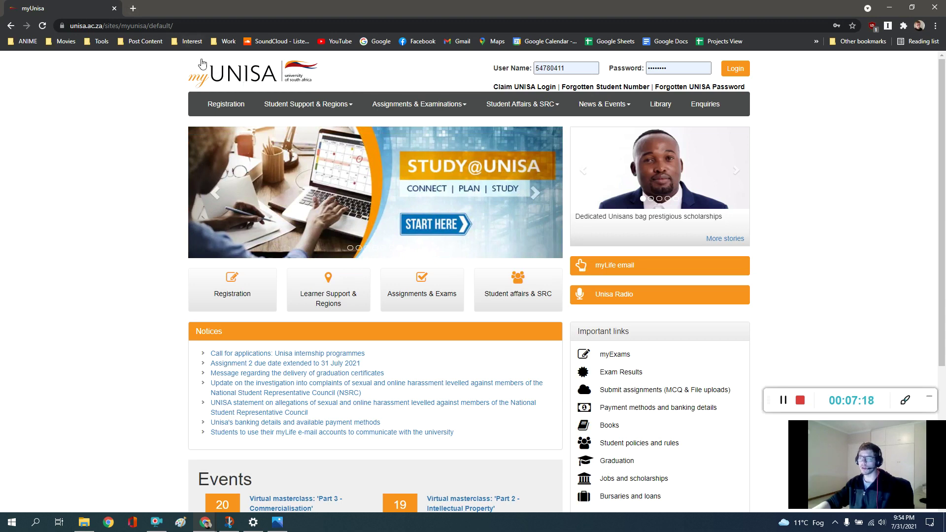
Step: Open the unisa.ac.za site in a new Incognito window
{"action": "left_click", "coordinate": [934, 26]}
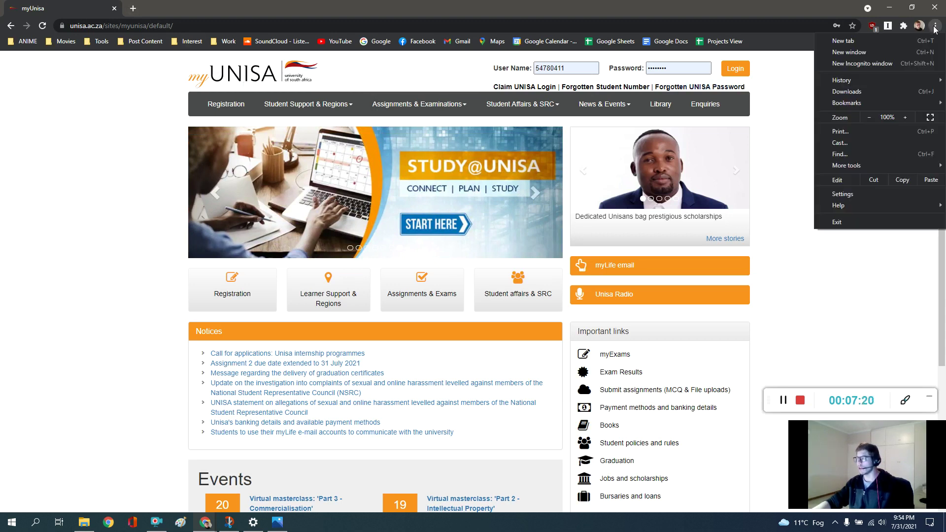
{"action": "left_click", "coordinate": [881, 63]}
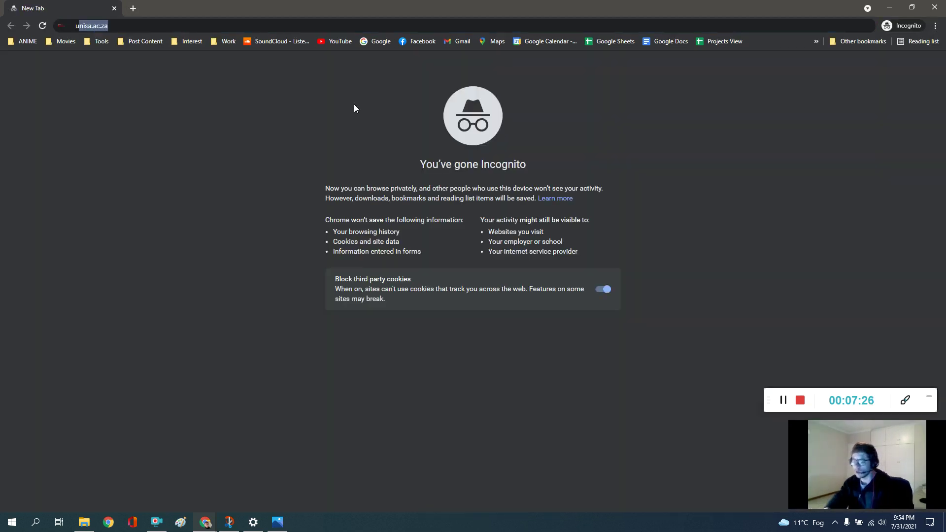
{"action": "type", "text": "unisa.ac.za"}
{"action": "key", "text": "Return"}
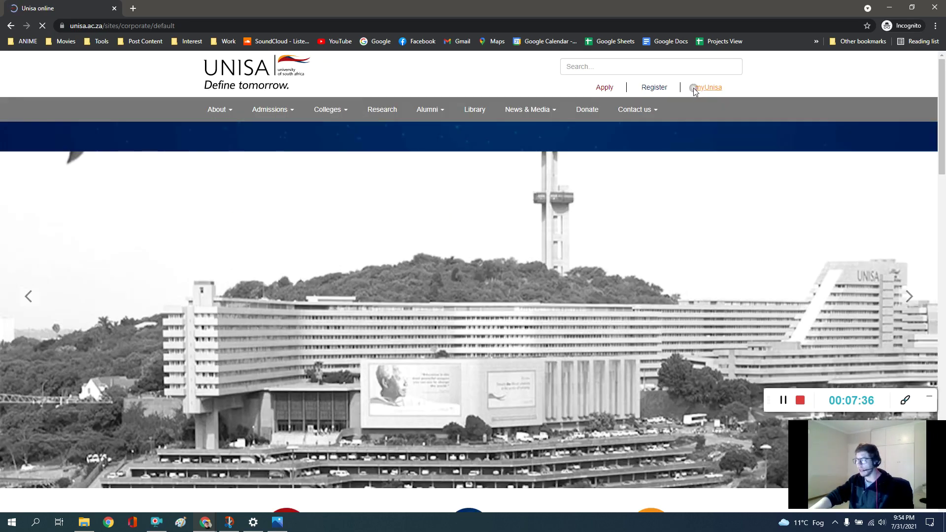
Step: Open the myUnisa page from the Unisa site's header link, and close the Incognito window
{"action": "left_click", "coordinate": [693, 88]}
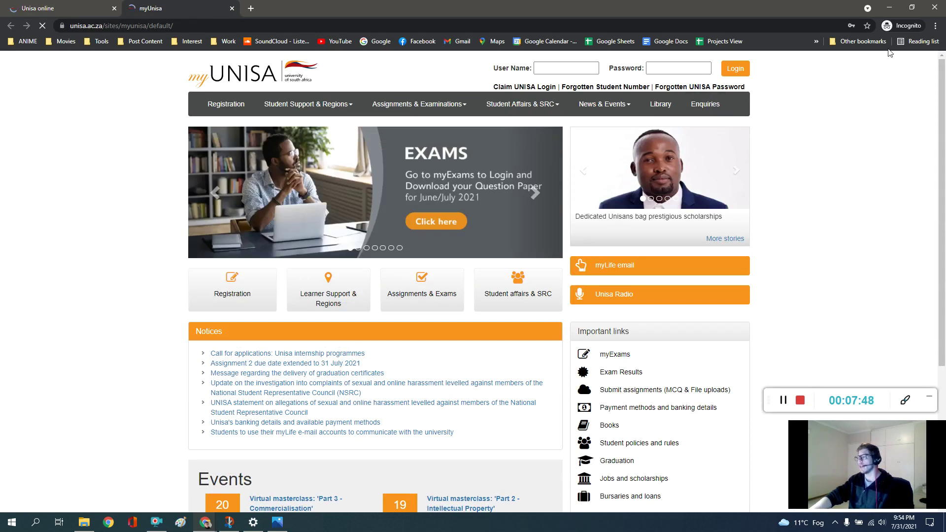
{"action": "left_click", "coordinate": [937, 28]}
{"action": "left_click", "coordinate": [937, 28]}
{"action": "left_click", "coordinate": [912, 27]}
{"action": "left_click", "coordinate": [934, 5]}
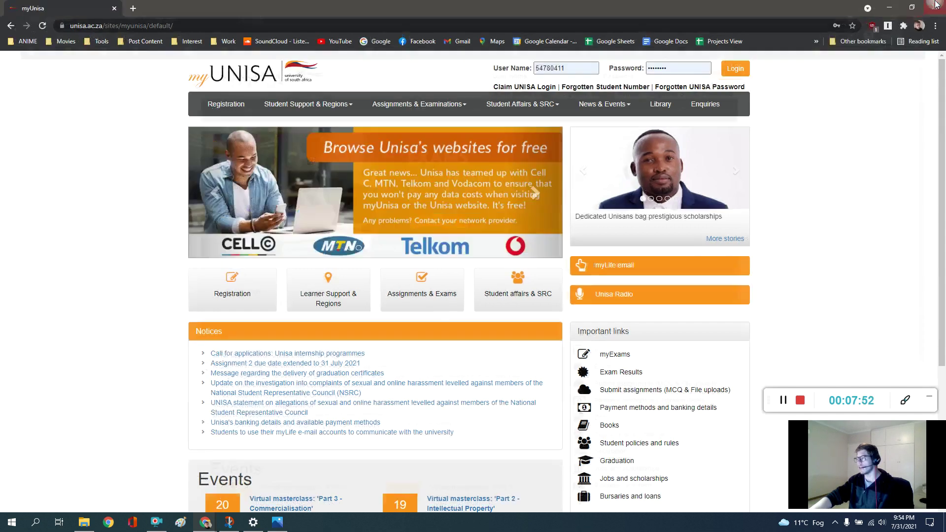
Step: Return to the regular Chrome windows and open a Guest browsing window from the profile list
{"action": "left_click", "coordinate": [205, 522]}
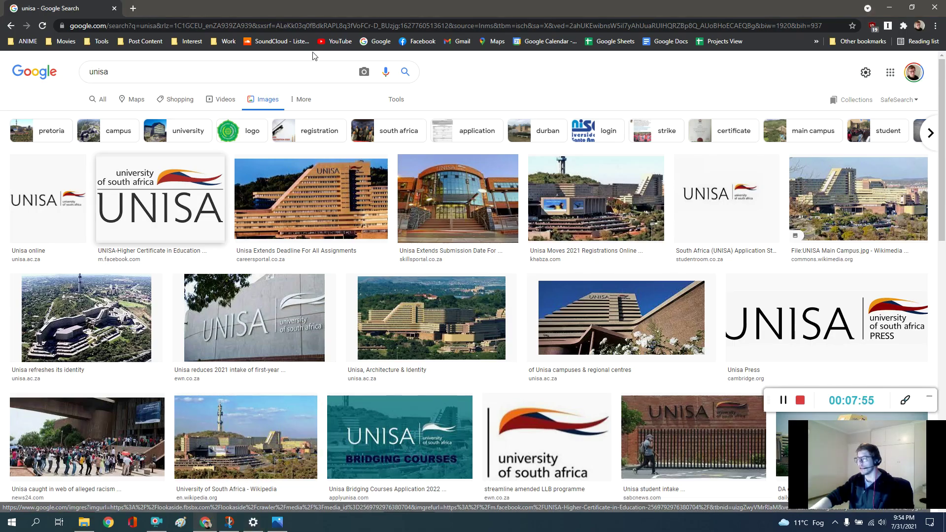
{"action": "left_click", "coordinate": [133, 8]}
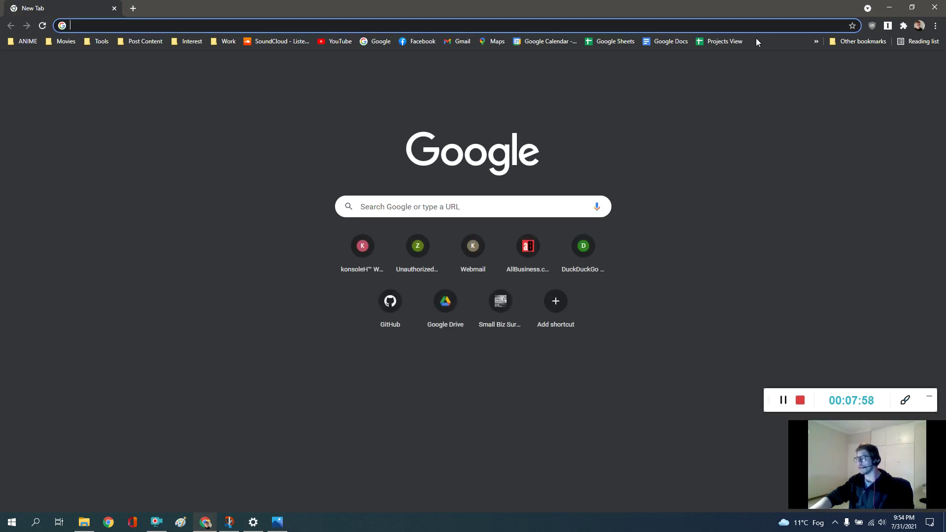
{"action": "left_click", "coordinate": [918, 27]}
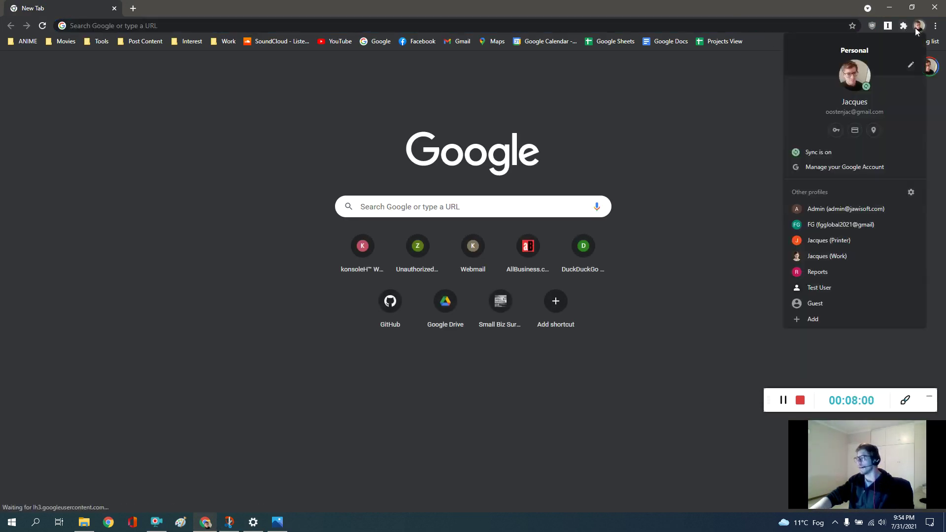
{"action": "left_click", "coordinate": [815, 303]}
Step: Search Google for "unisa" in the Guest window and open the Unisa online result
{"action": "type", "text": "unisa"}
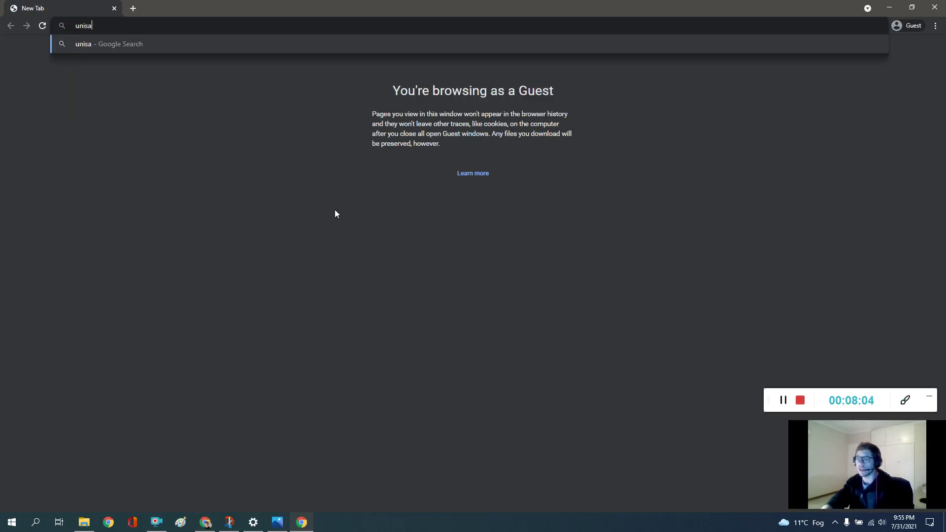
{"action": "key", "text": "Return"}
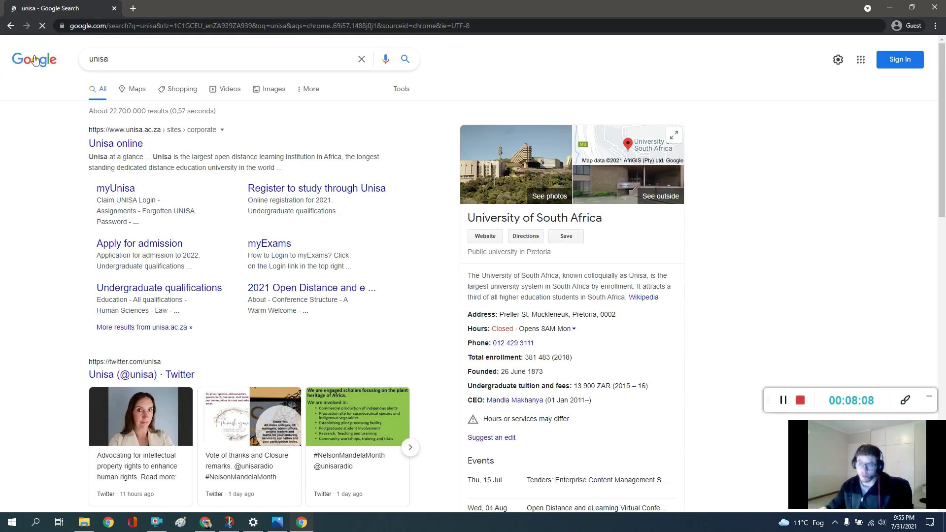
{"action": "left_click", "coordinate": [110, 142]}
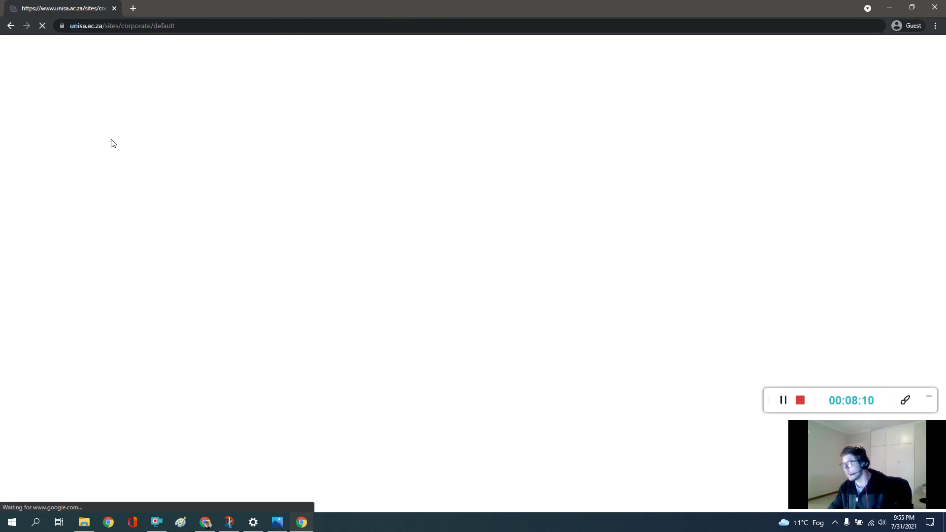